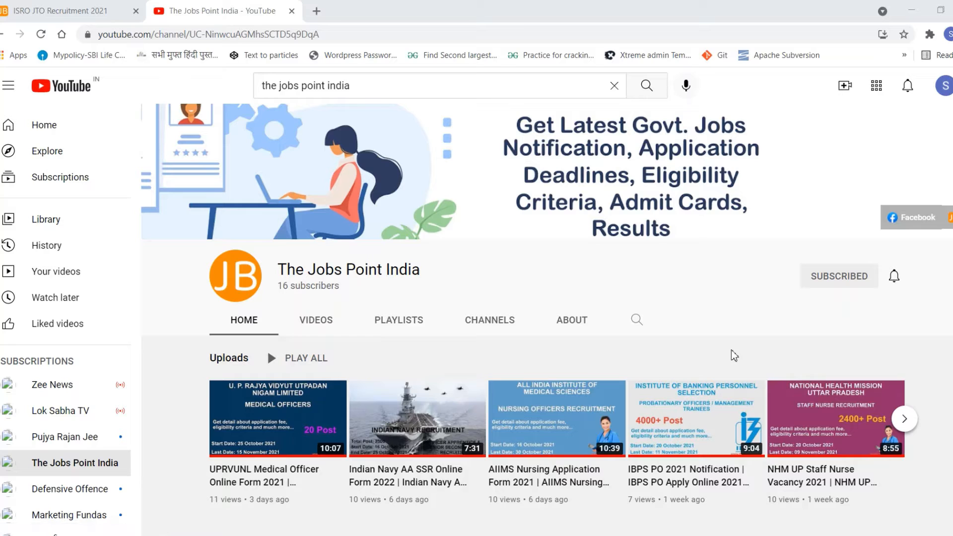
# Switch to the NPCIL Apprentice Recruitment 2021 article and review its introduction, important dates, application fee and age limit
pyautogui.click(84, 16)
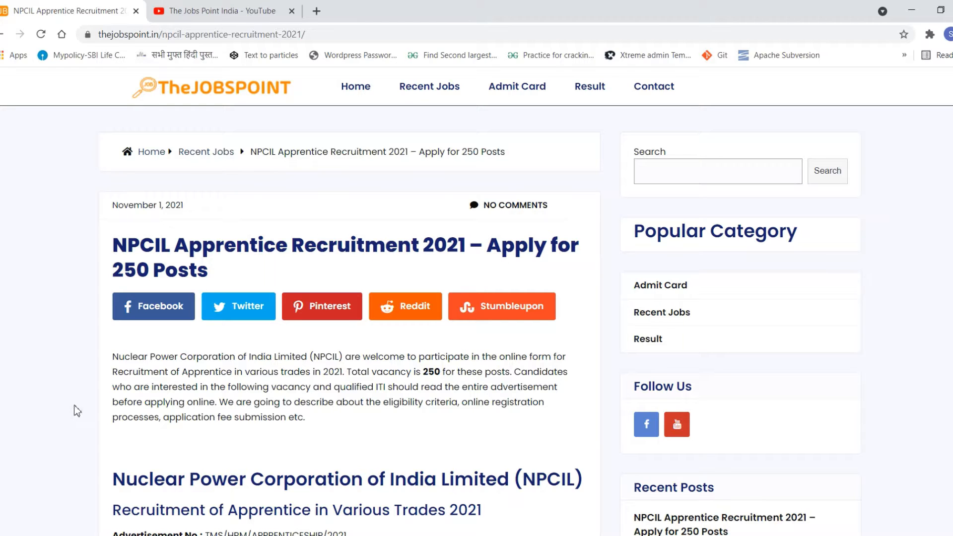
pyautogui.scroll(-2, 157, 397)
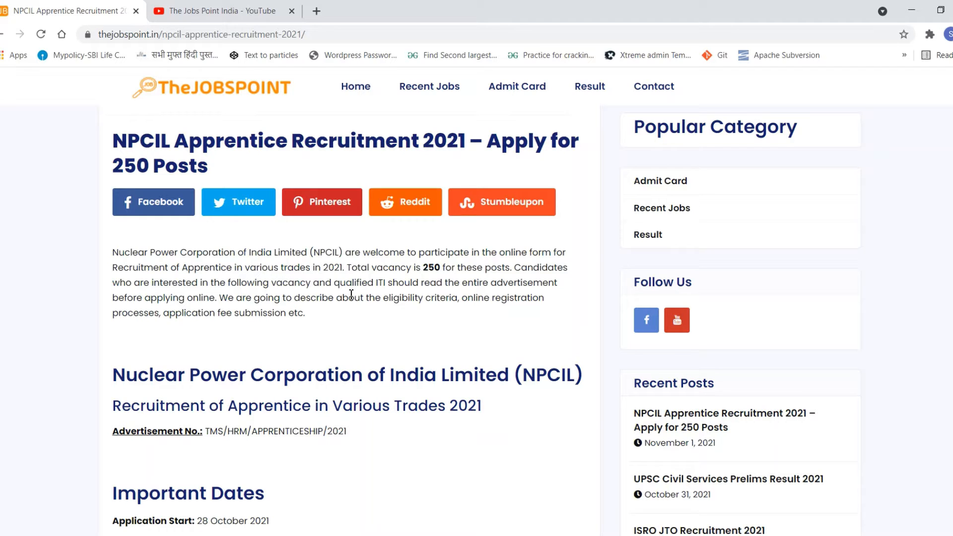
pyautogui.scroll(-5, 351, 294)
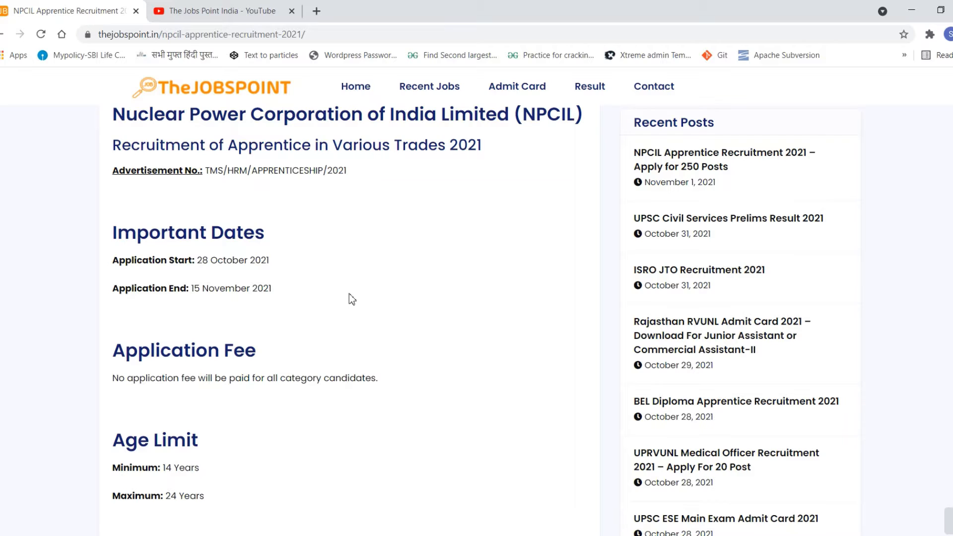
pyautogui.scroll(-4, 350, 295)
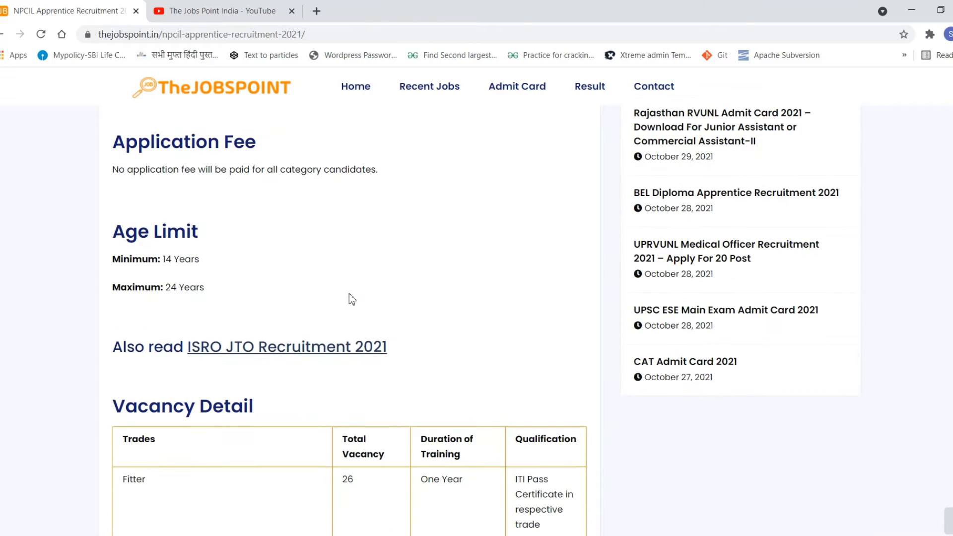
pyautogui.scroll(-1, 349, 293)
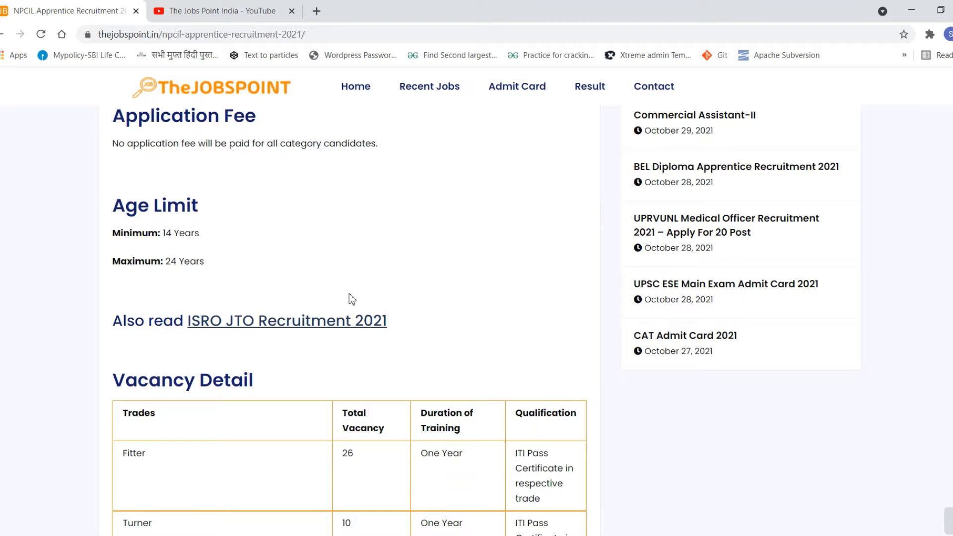
# Examine the Vacancy Detail table for each trade's vacancies, training duration and qualification, through to the total row
pyautogui.scroll(-5, 349, 293)
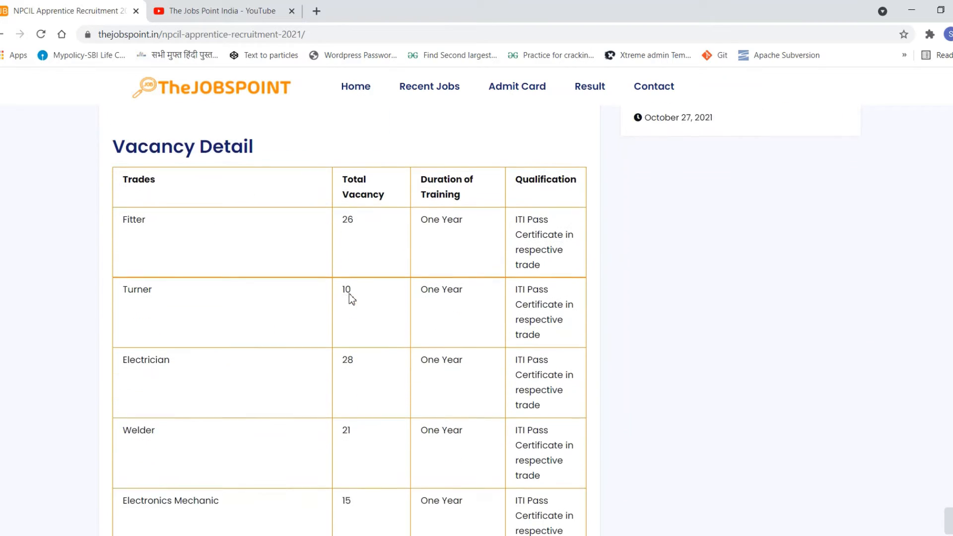
pyautogui.scroll(-1, 349, 293)
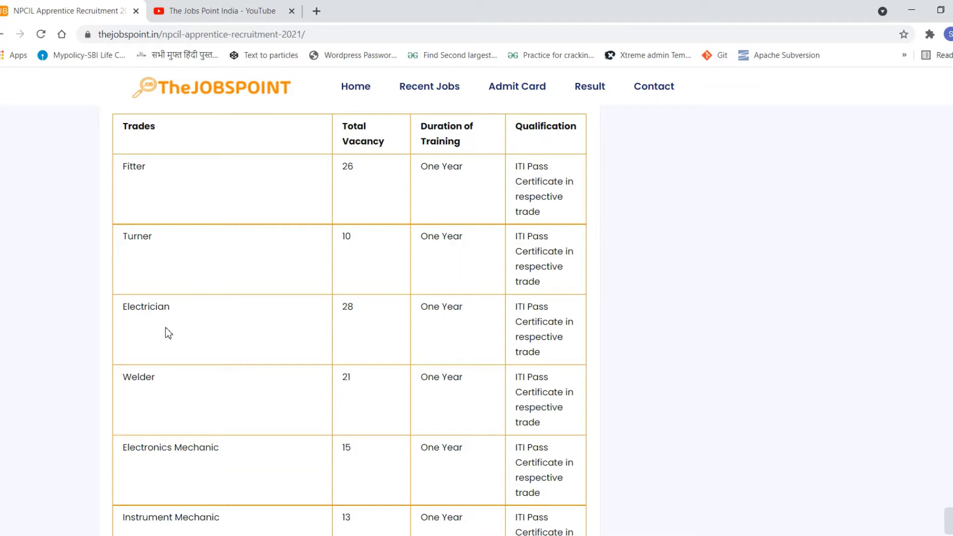
pyautogui.scroll(-2, 169, 333)
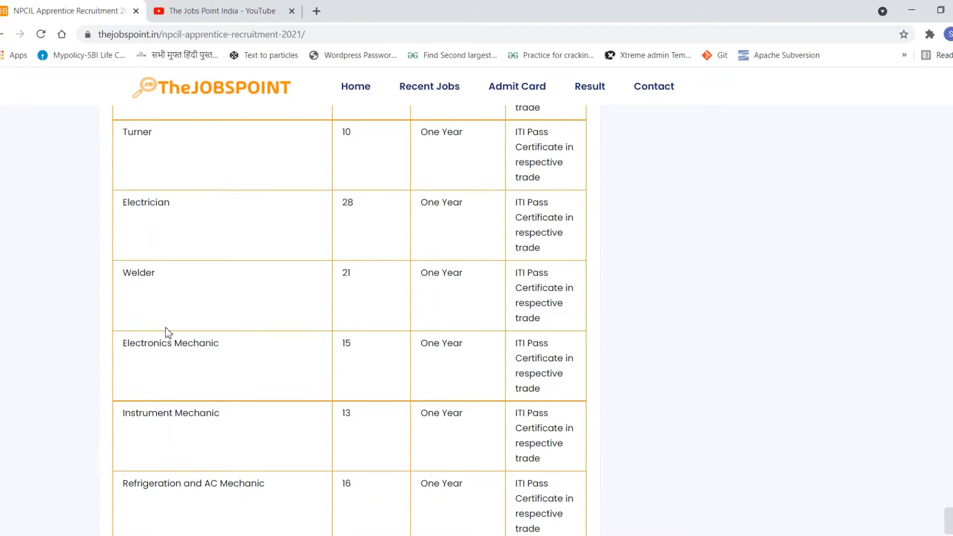
pyautogui.scroll(-2, 169, 333)
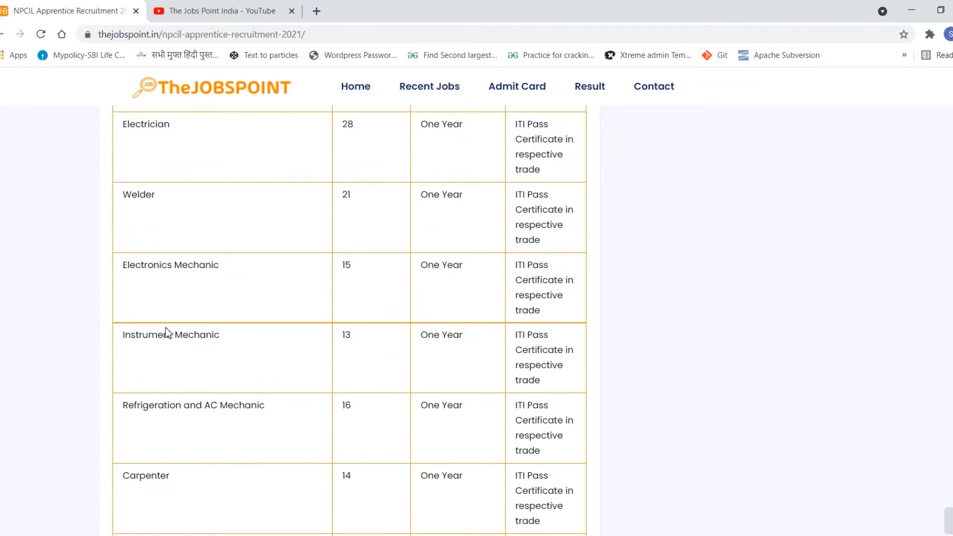
pyautogui.scroll(-1, 167, 331)
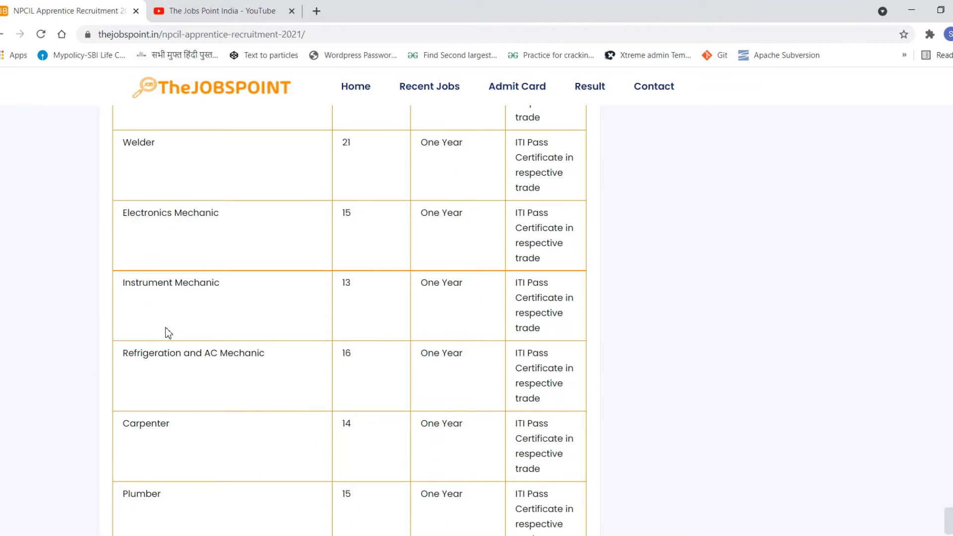
pyautogui.scroll(-2, 167, 332)
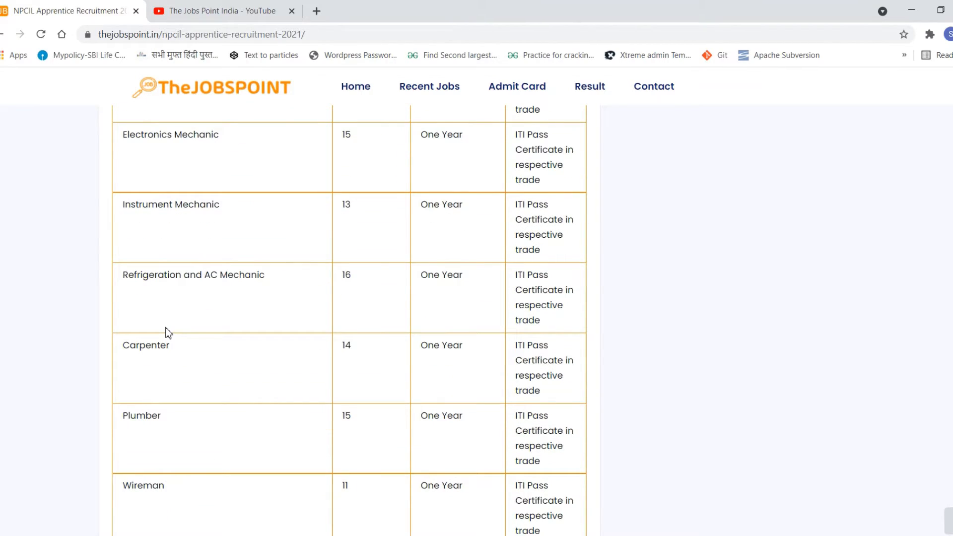
pyautogui.scroll(-2, 166, 327)
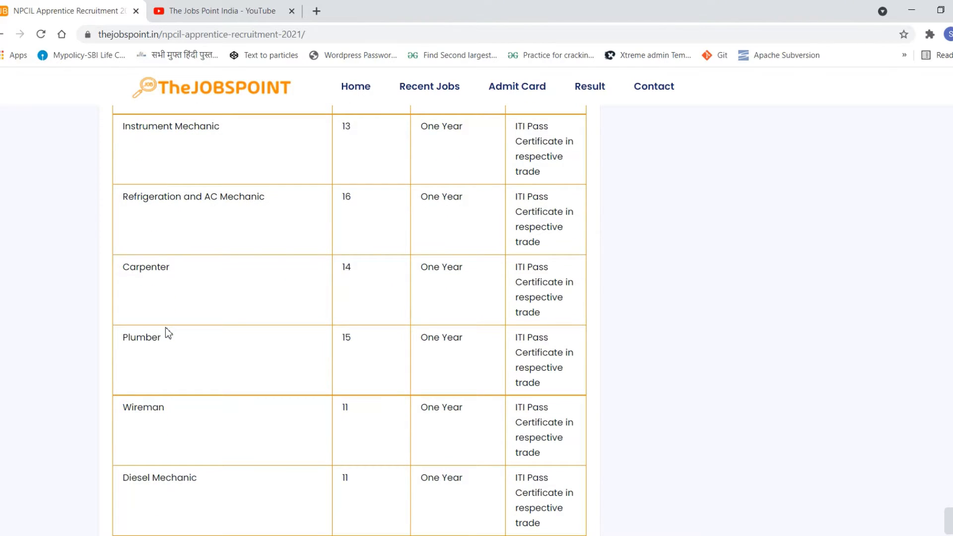
pyautogui.scroll(-2, 166, 331)
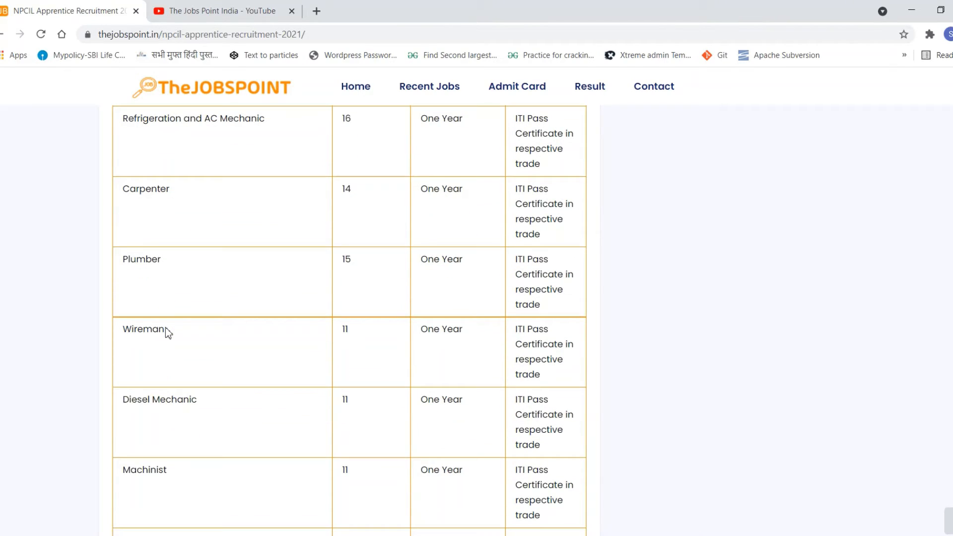
pyautogui.scroll(-2, 166, 331)
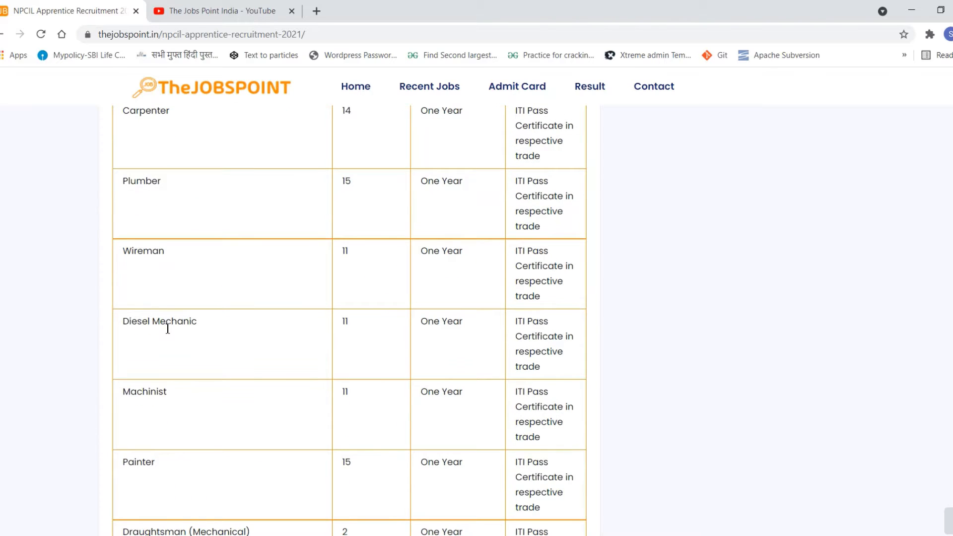
pyautogui.scroll(-1, 168, 329)
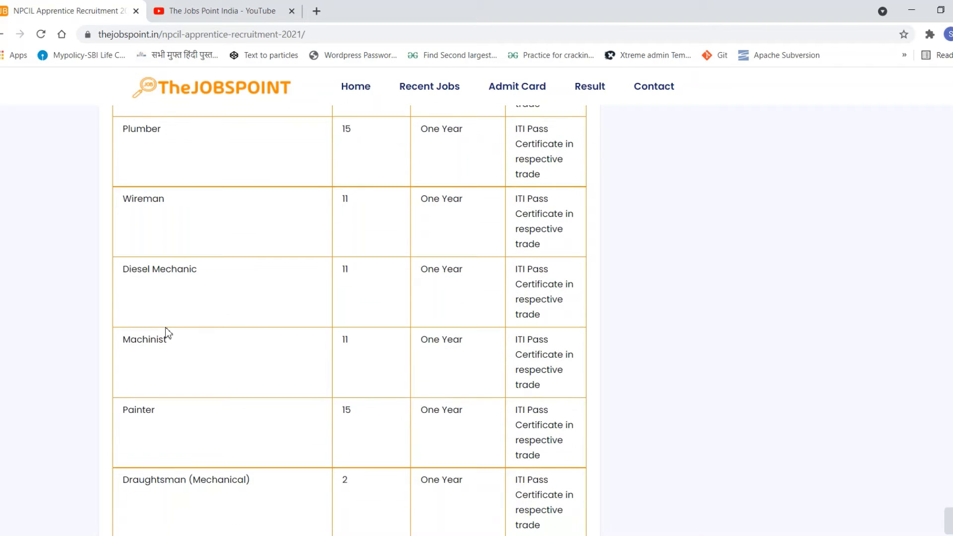
pyautogui.scroll(-1, 166, 328)
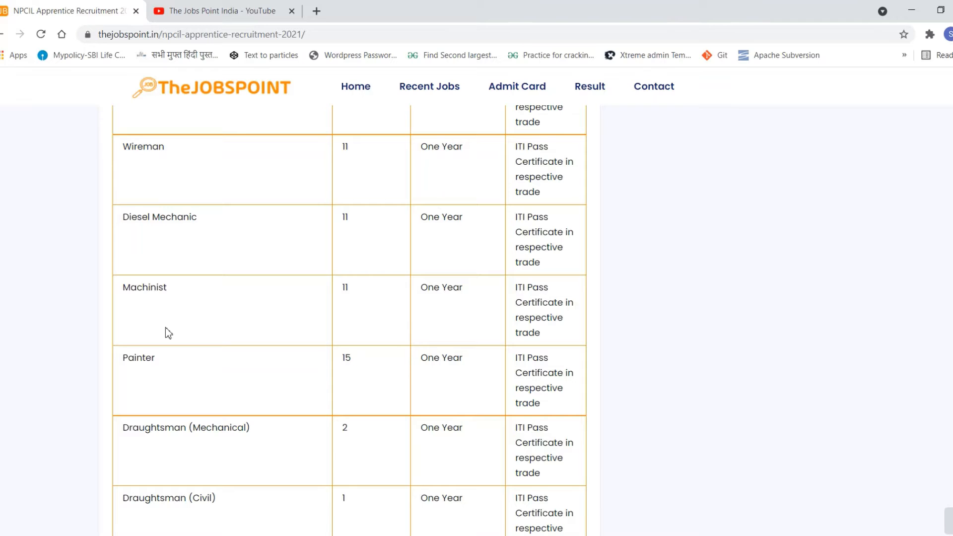
pyautogui.scroll(-2, 165, 332)
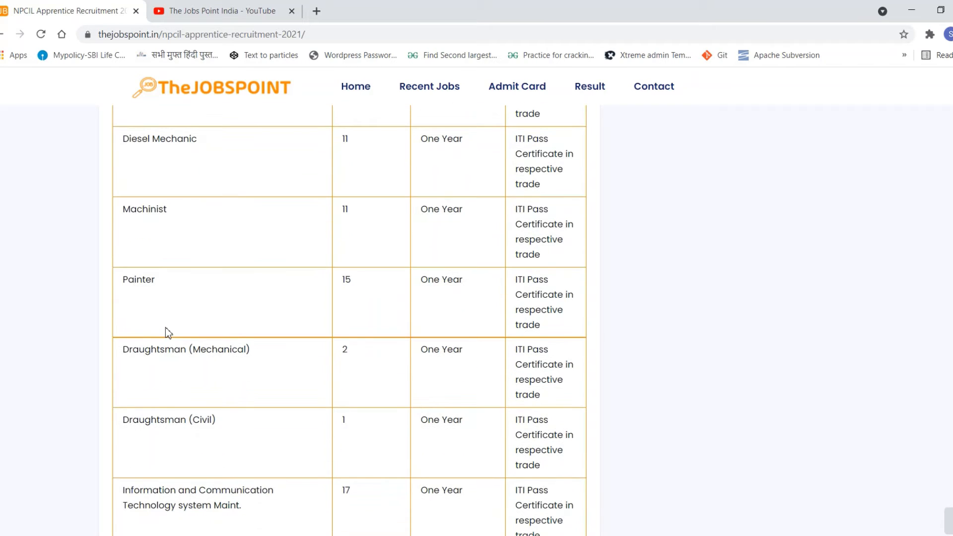
pyautogui.scroll(-1, 166, 331)
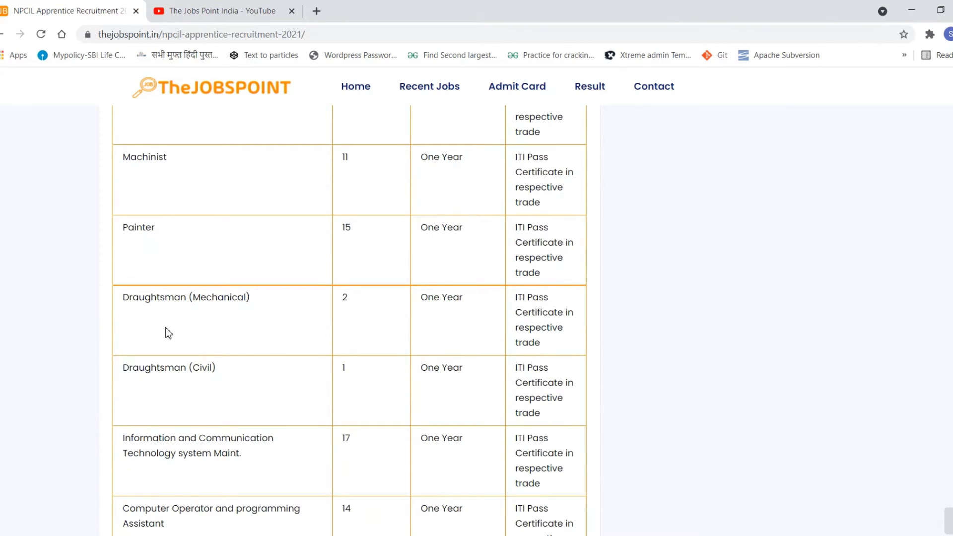
pyautogui.scroll(-2, 166, 330)
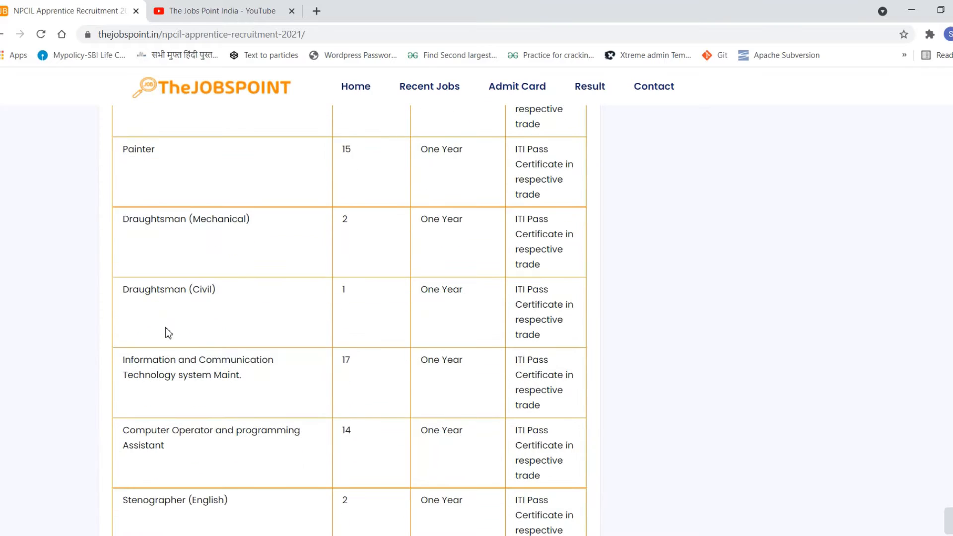
pyautogui.scroll(-2, 168, 332)
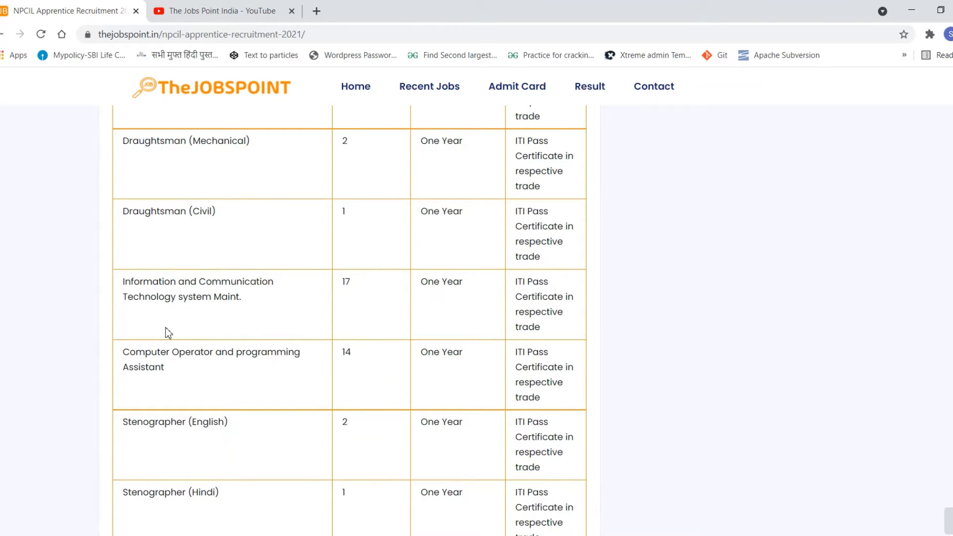
pyautogui.scroll(-2, 166, 329)
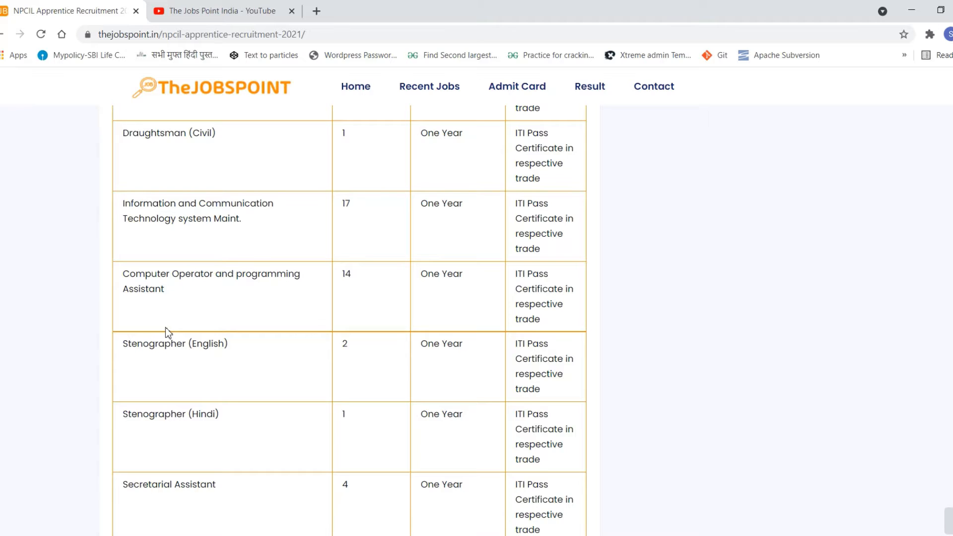
pyautogui.scroll(-2, 166, 328)
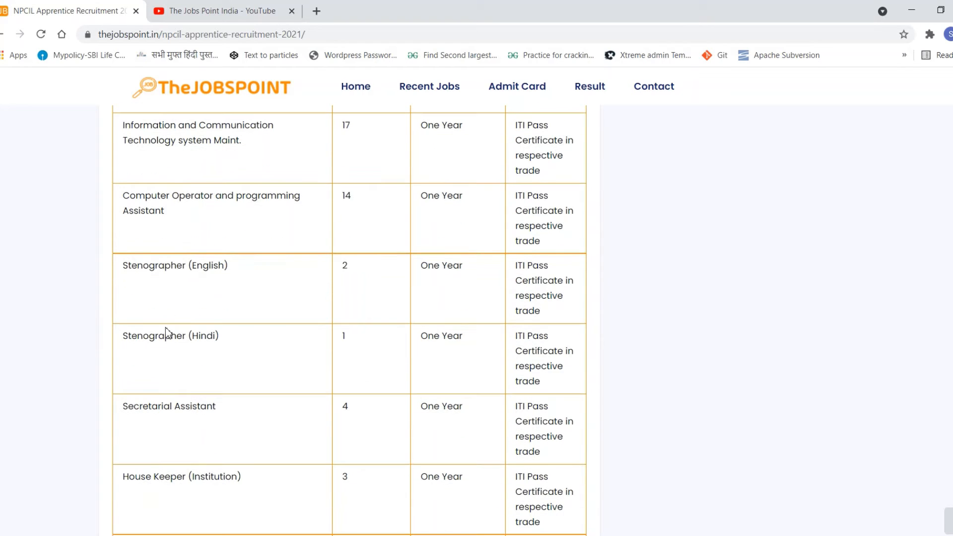
pyautogui.scroll(-1, 166, 329)
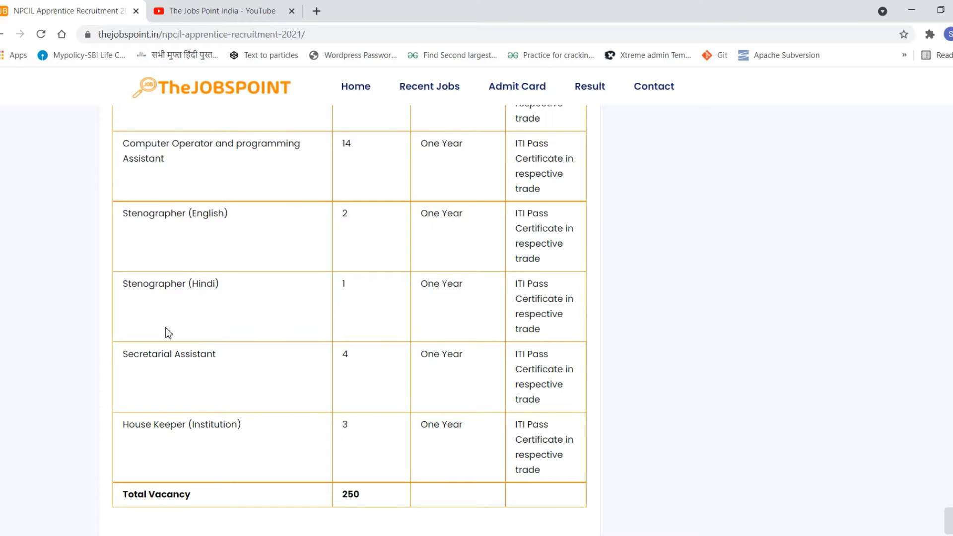
pyautogui.scroll(-2, 166, 328)
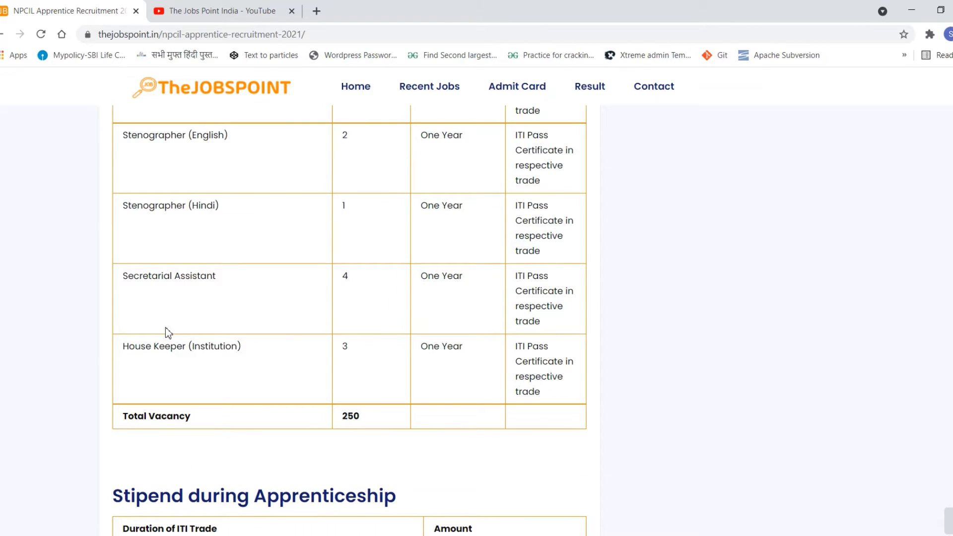
# Review the apprenticeship stipend table and the How to apply instructions, including the photograph and signature requirements
pyautogui.scroll(-1, 166, 328)
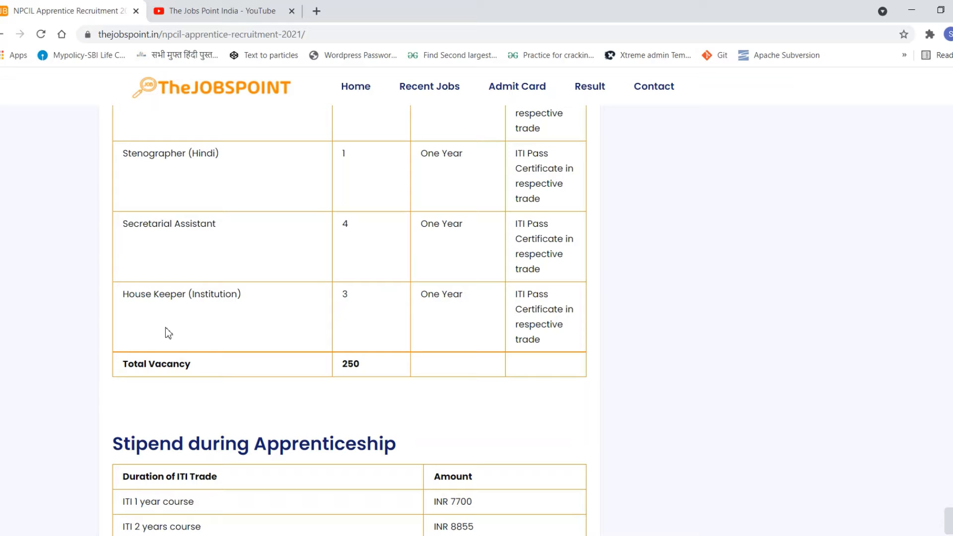
pyautogui.scroll(-4, 166, 328)
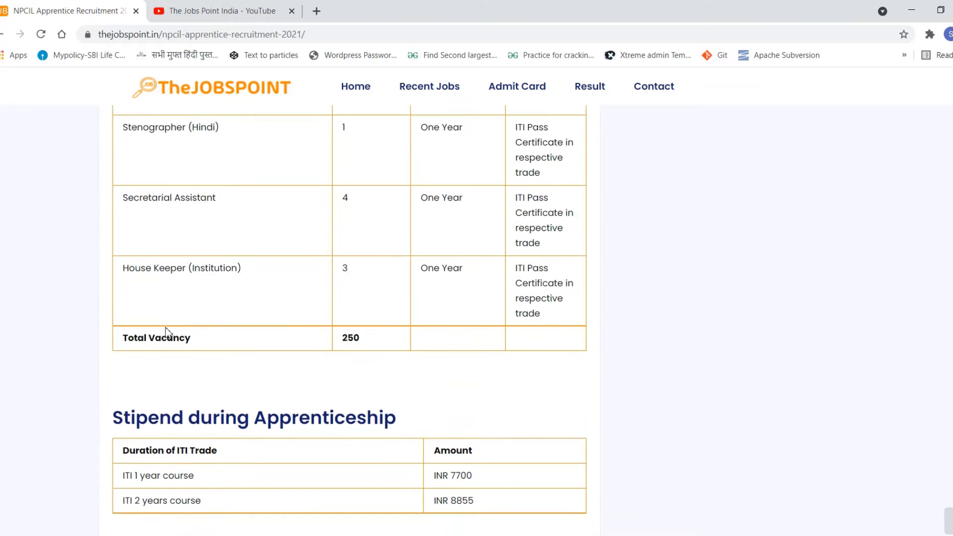
pyautogui.scroll(-1, 165, 328)
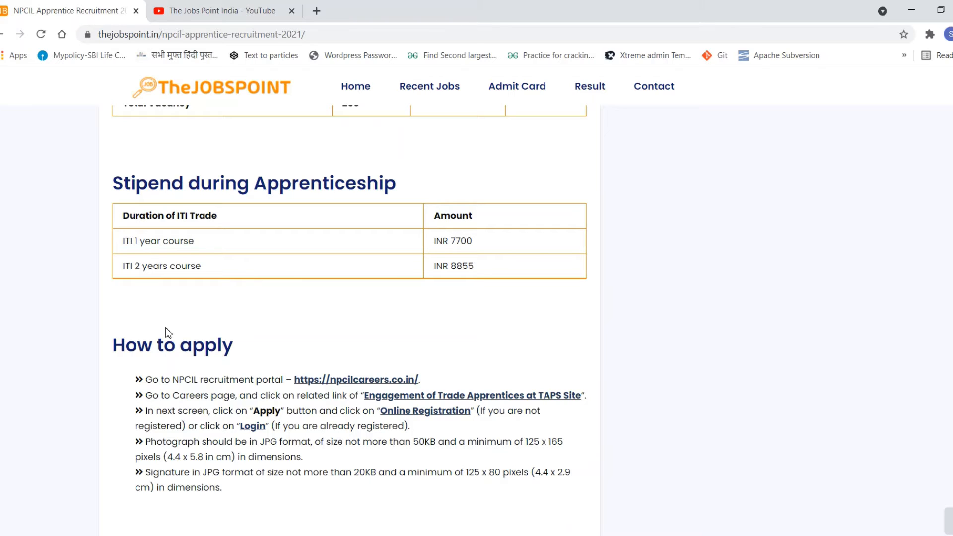
pyautogui.scroll(-3, 165, 327)
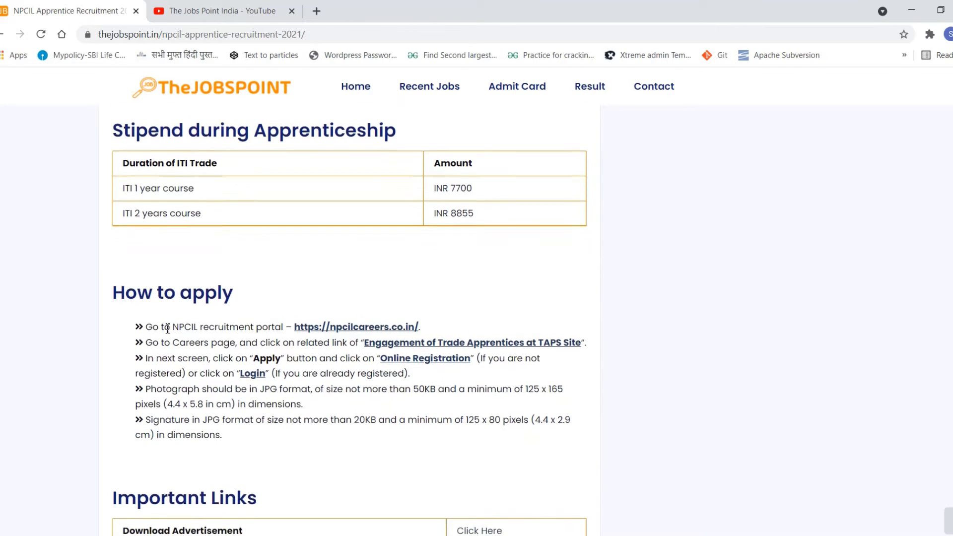
pyautogui.scroll(-1, 168, 328)
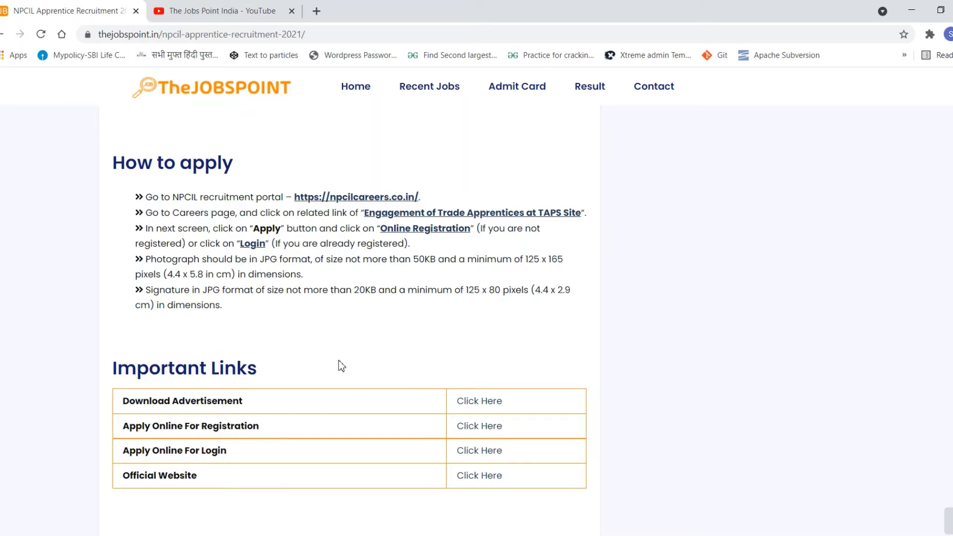
# Open the official NPCIL website from the article's Important Links table and go to its Careers page
pyautogui.scroll(-2, 351, 382)
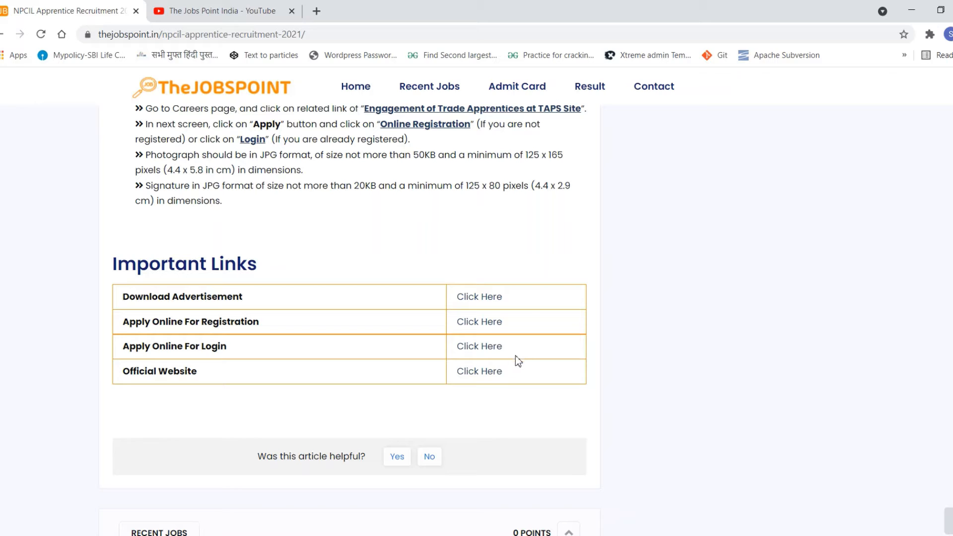
pyautogui.click(485, 375)
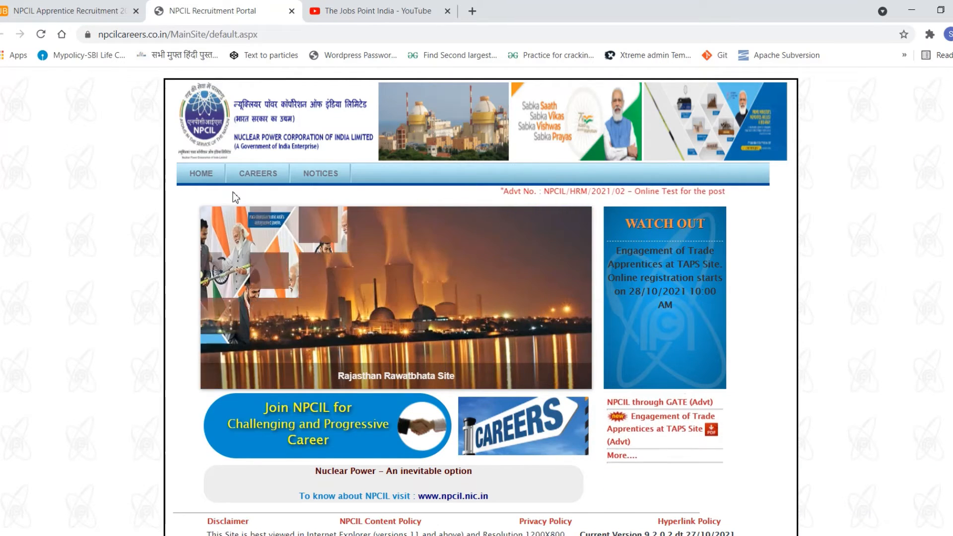
pyautogui.click(265, 179)
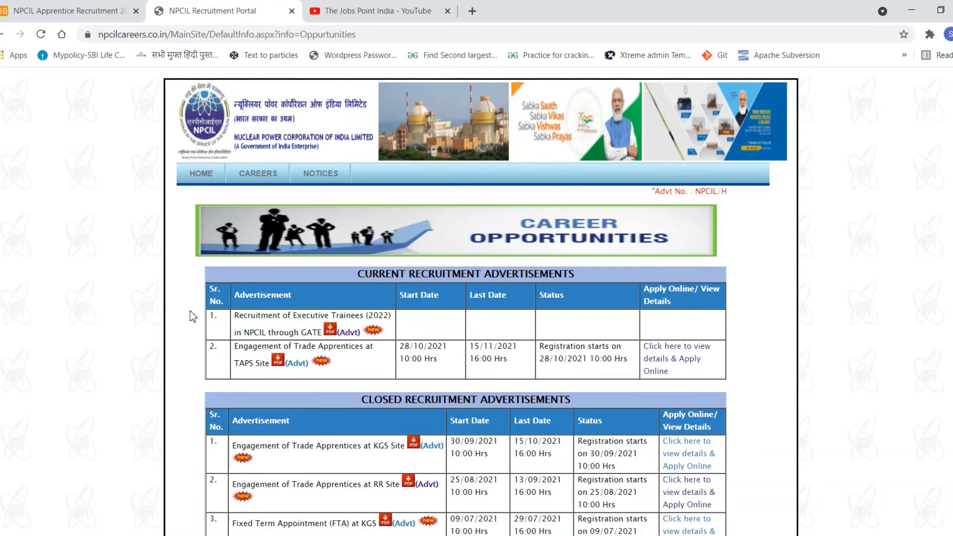
# View the advertisement PDF for Engagement of Trade Apprentices at TAPS Site, and return to the NPCIL Recruitment Portal
pyautogui.scroll(-2, 192, 316)
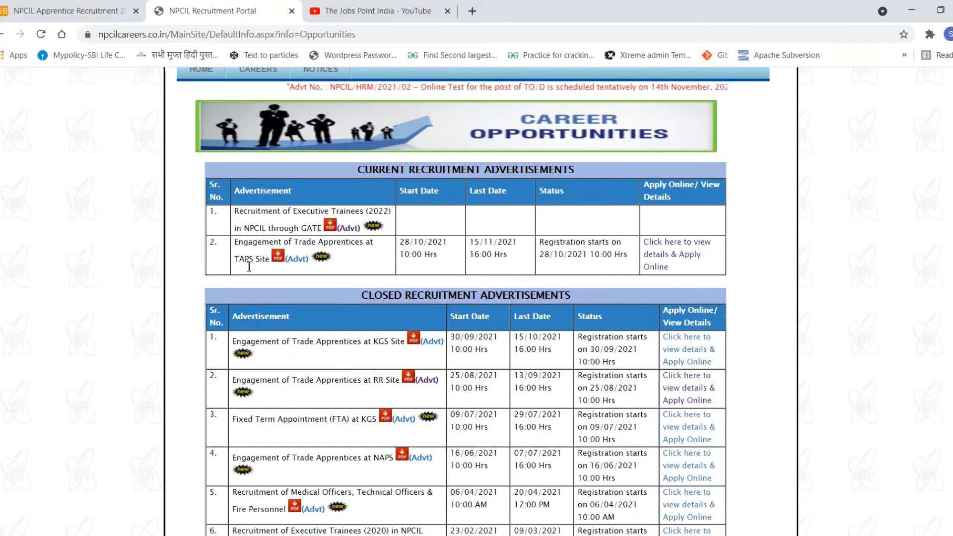
pyautogui.click(299, 259)
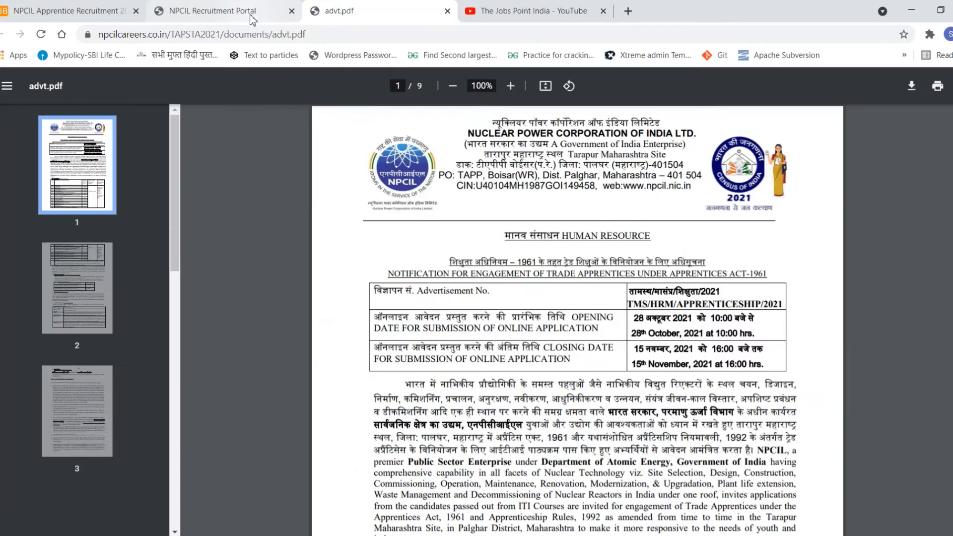
pyautogui.click(234, 11)
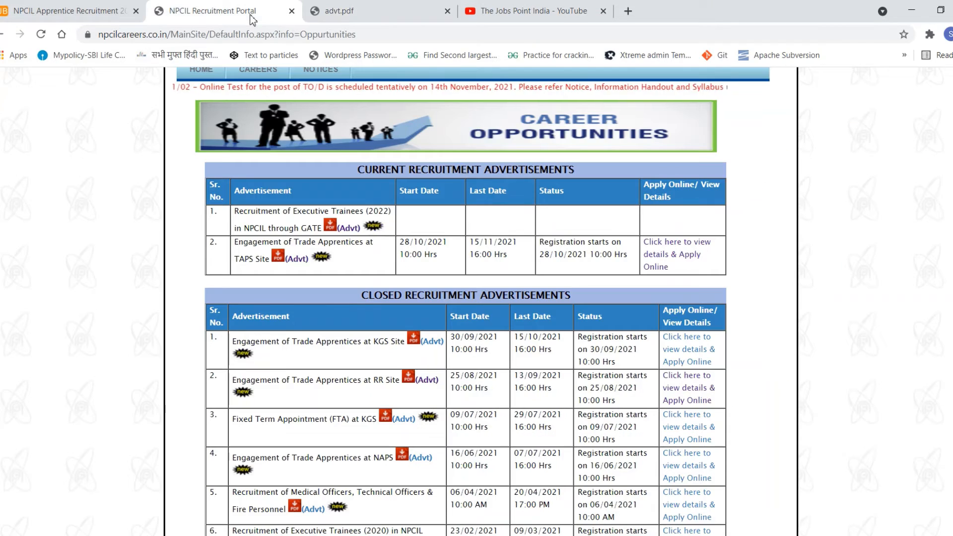
# Open the online application page for Trade Apprentices at TAPS Site and review its Details of Vacancies table
pyautogui.click(674, 261)
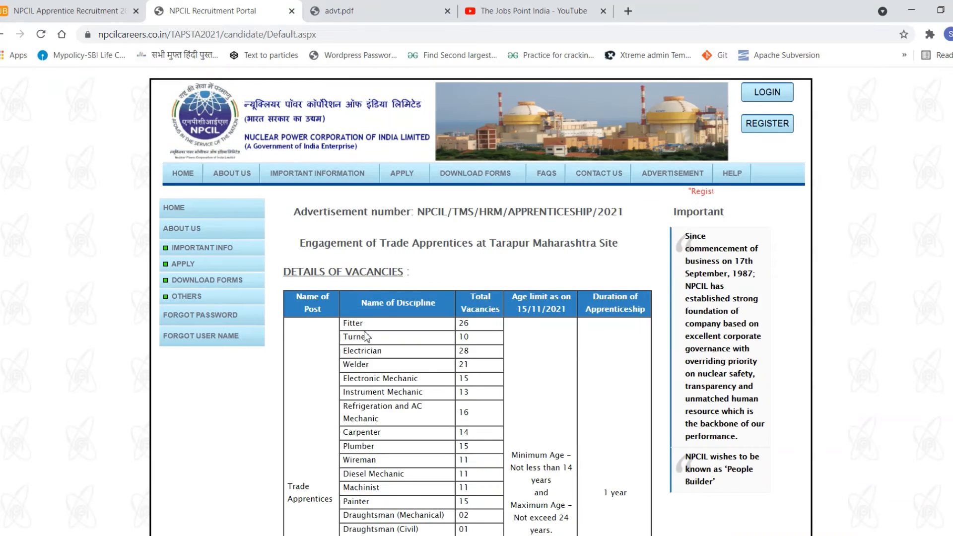
pyautogui.scroll(-1, 303, 349)
pyautogui.scroll(-3, 304, 348)
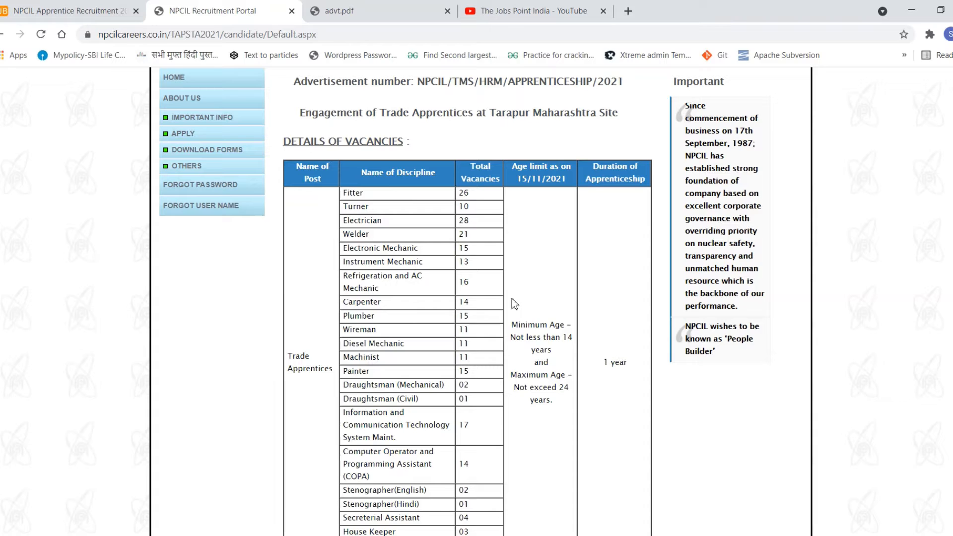
pyautogui.scroll(2, 278, 281)
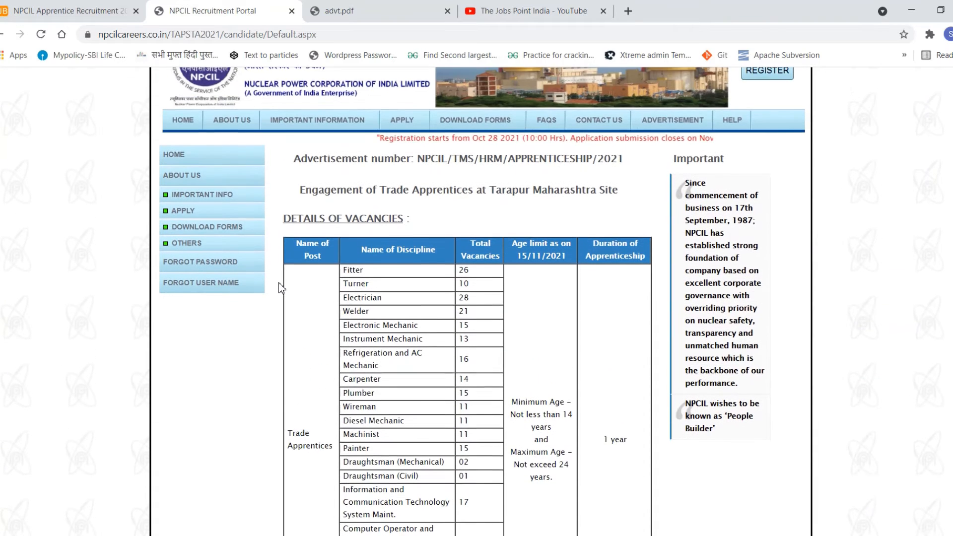
# View the Important Dates and Eligibility Criteria information for the TAPS apprenticeship, and return to the Important Dates page
pyautogui.click(223, 197)
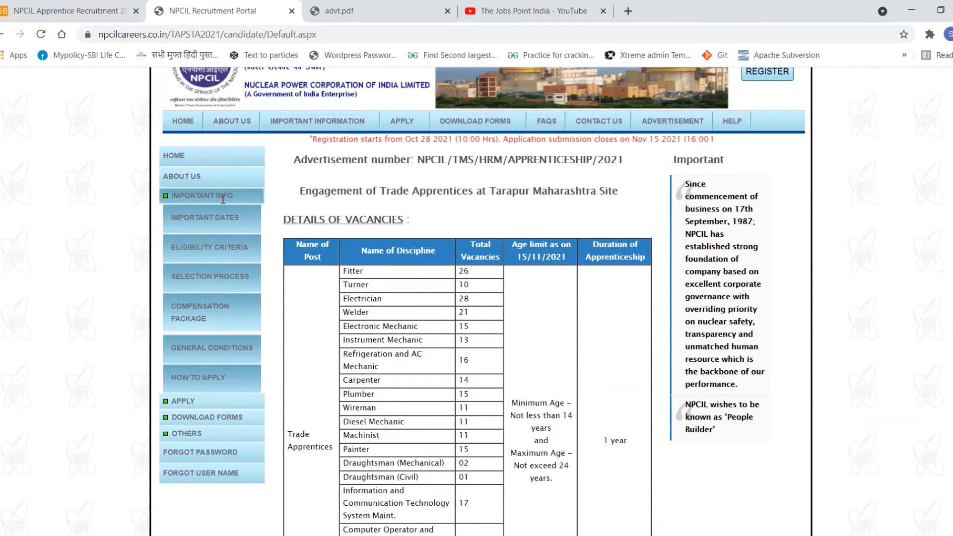
pyautogui.click(214, 226)
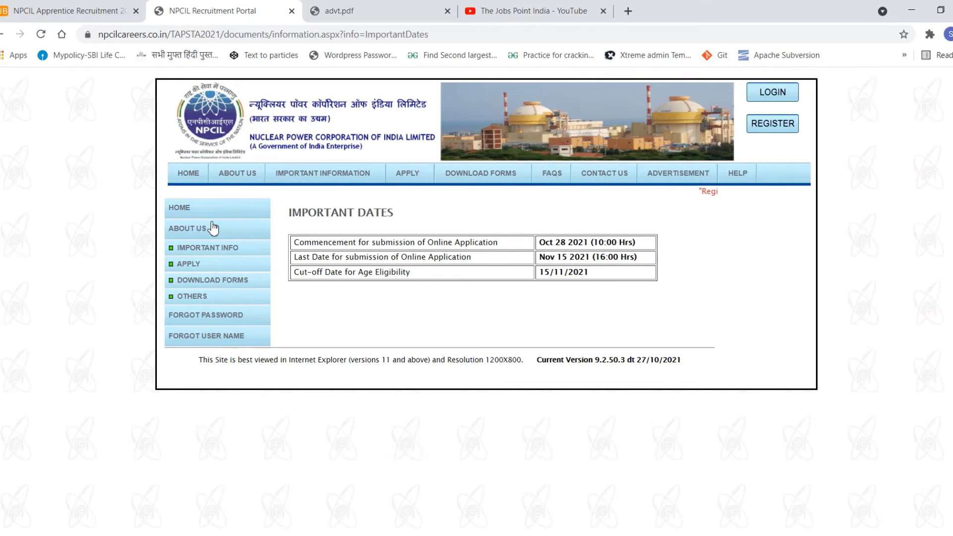
pyautogui.click(217, 249)
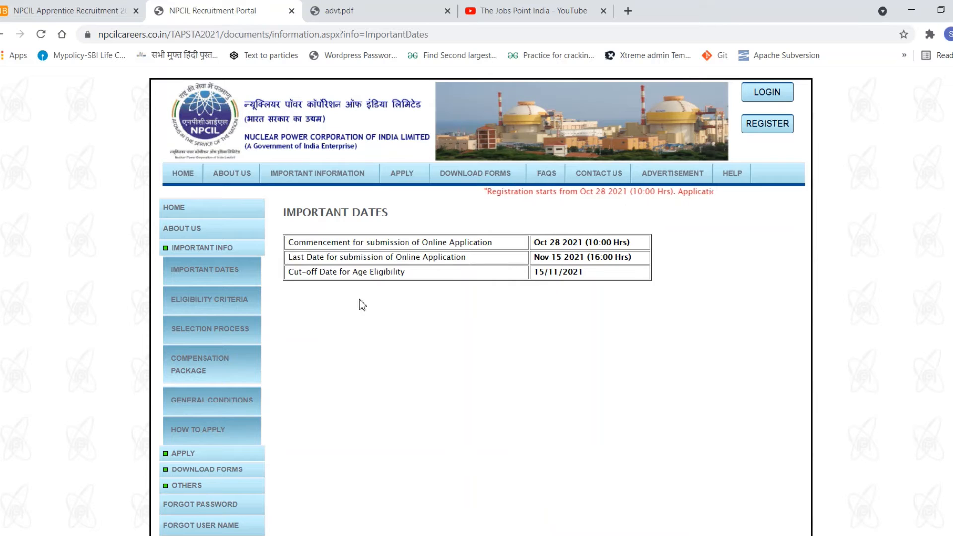
pyautogui.click(226, 304)
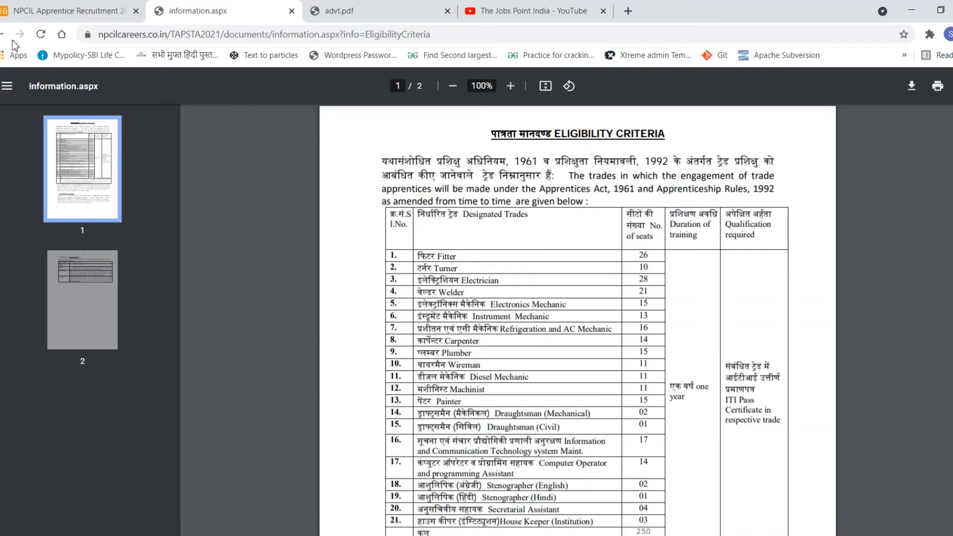
pyautogui.click(4, 36)
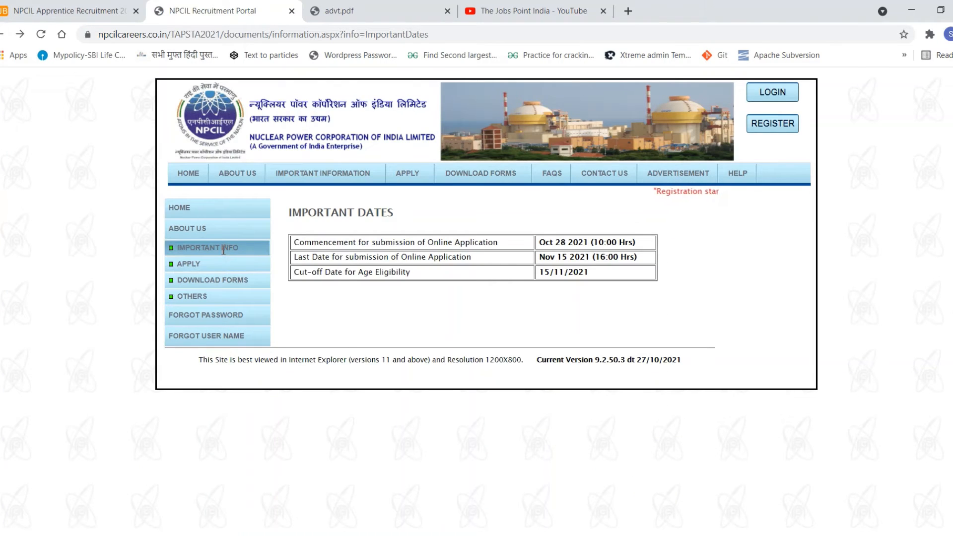
# Open the Online Registration form and close its introductory note
pyautogui.click(190, 264)
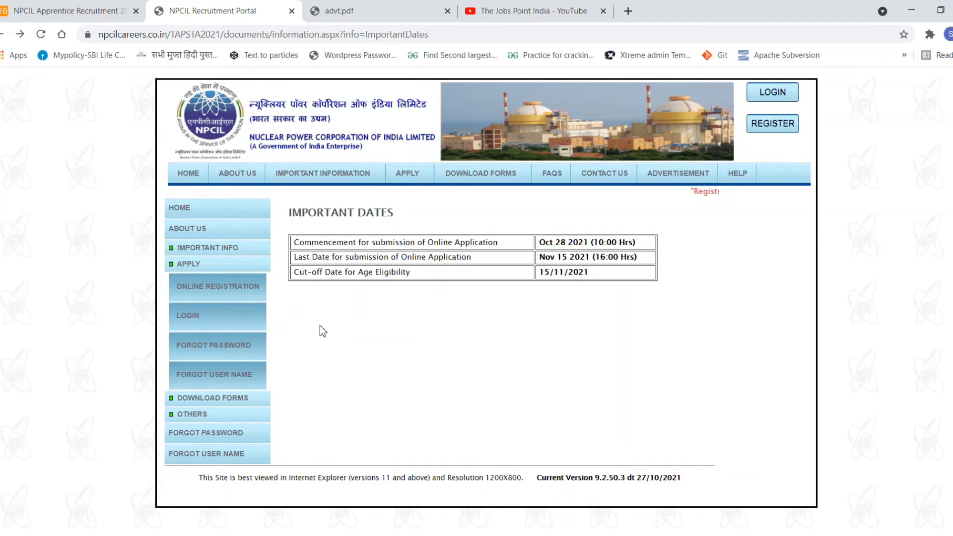
pyautogui.click(216, 288)
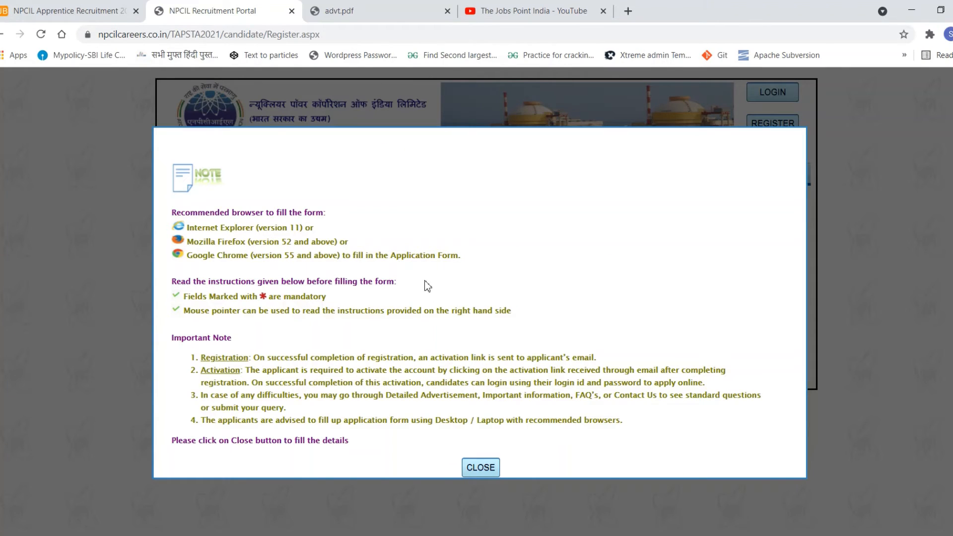
pyautogui.click(481, 468)
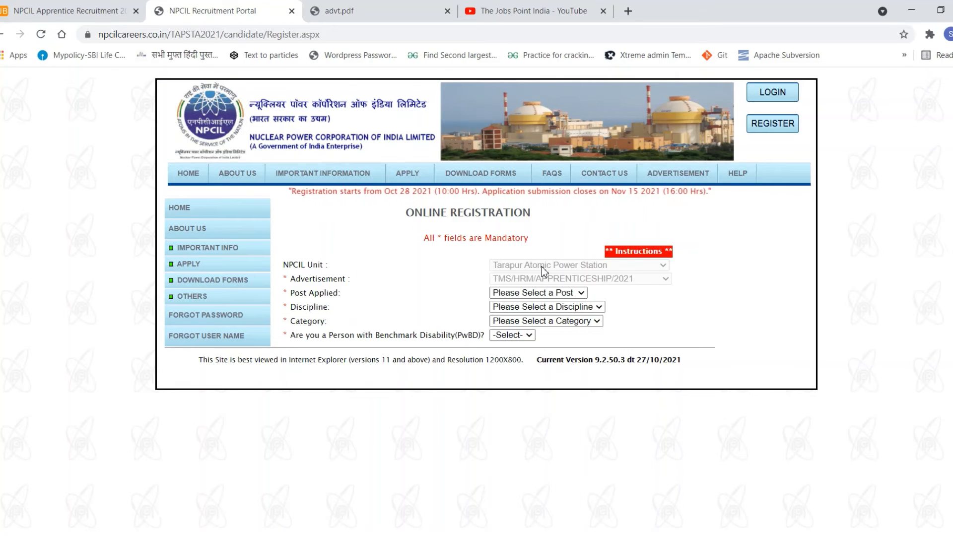
# Set the post applied to Trade Apprenticeship and the discipline to Information & Comm Tech System Maint
pyautogui.click(517, 294)
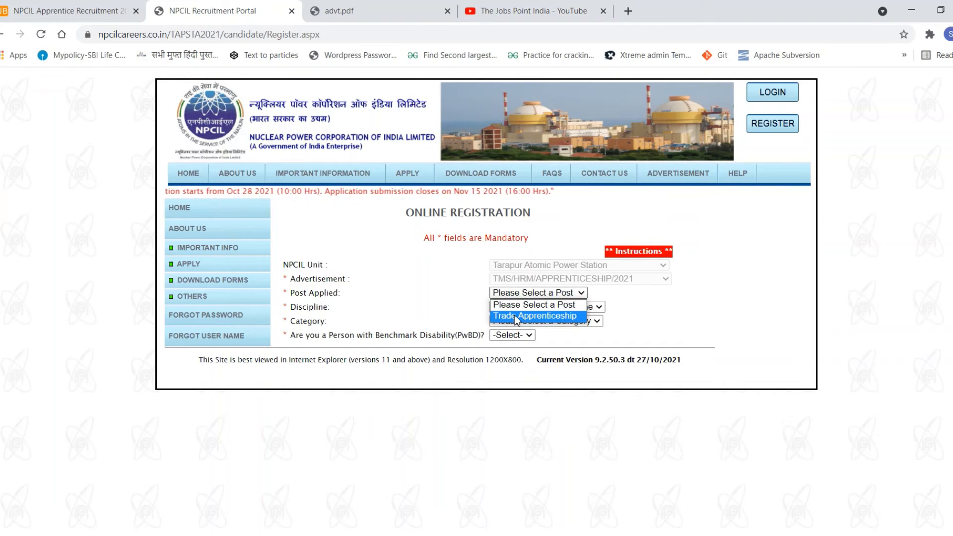
pyautogui.click(519, 316)
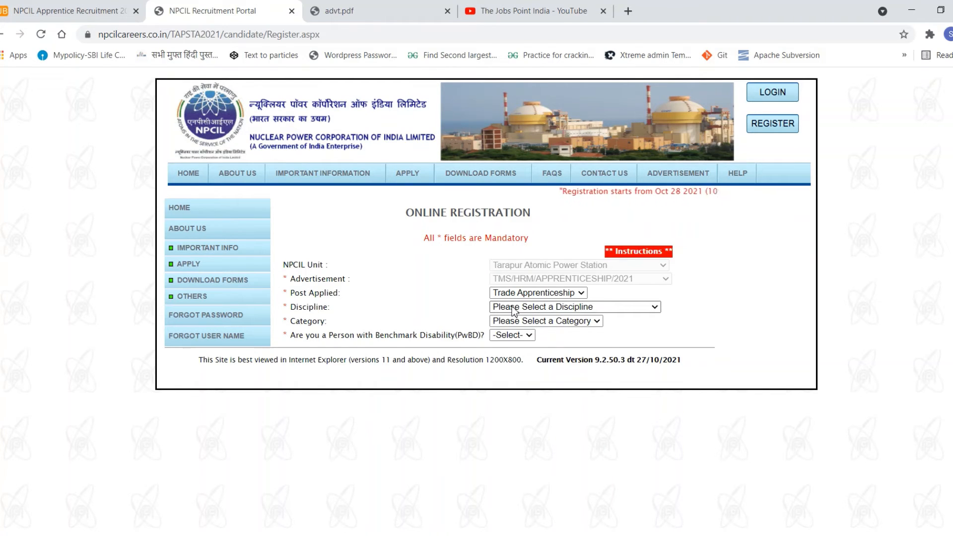
pyautogui.click(610, 307)
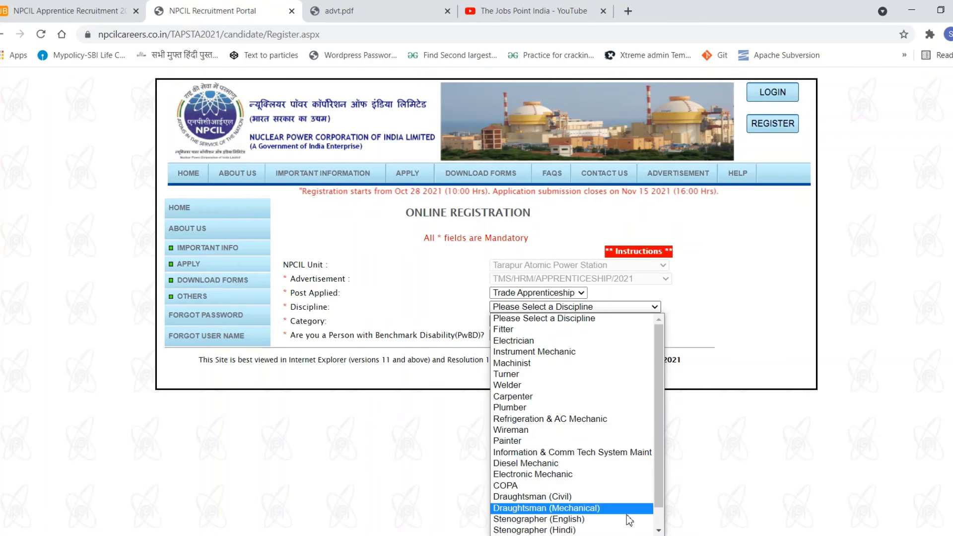
pyautogui.click(658, 530)
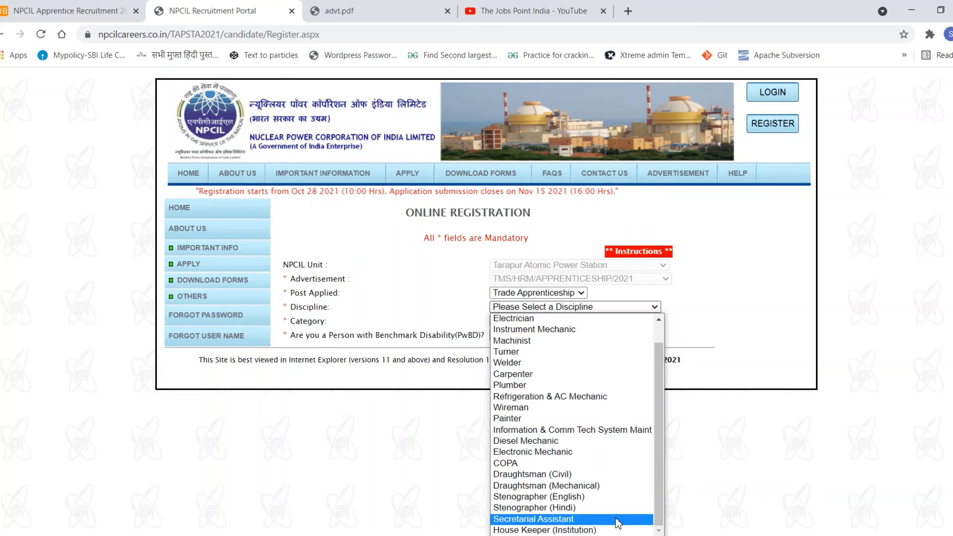
pyautogui.click(602, 430)
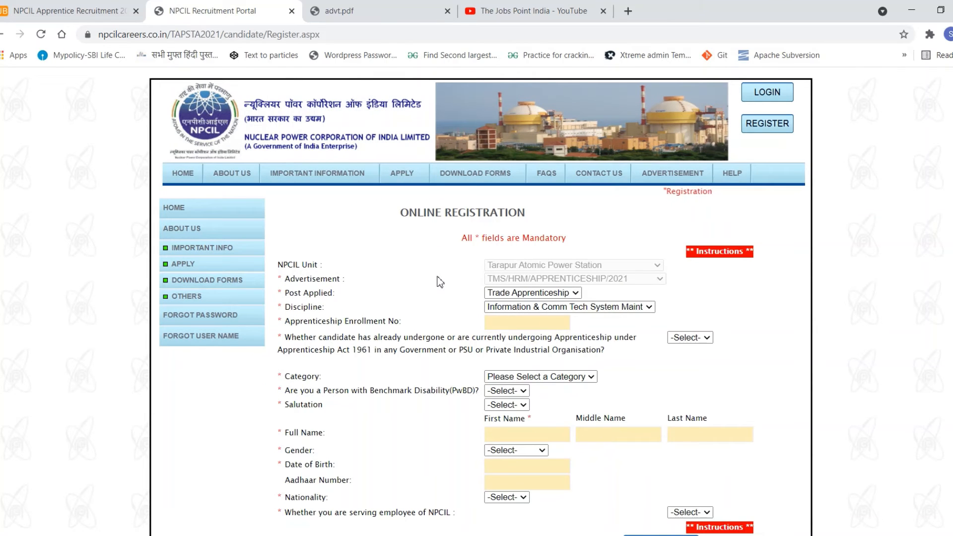
# Examine the Apprenticeship Enrollment No field and the answer choices for the question about previous or current apprenticeship
pyautogui.click(515, 325)
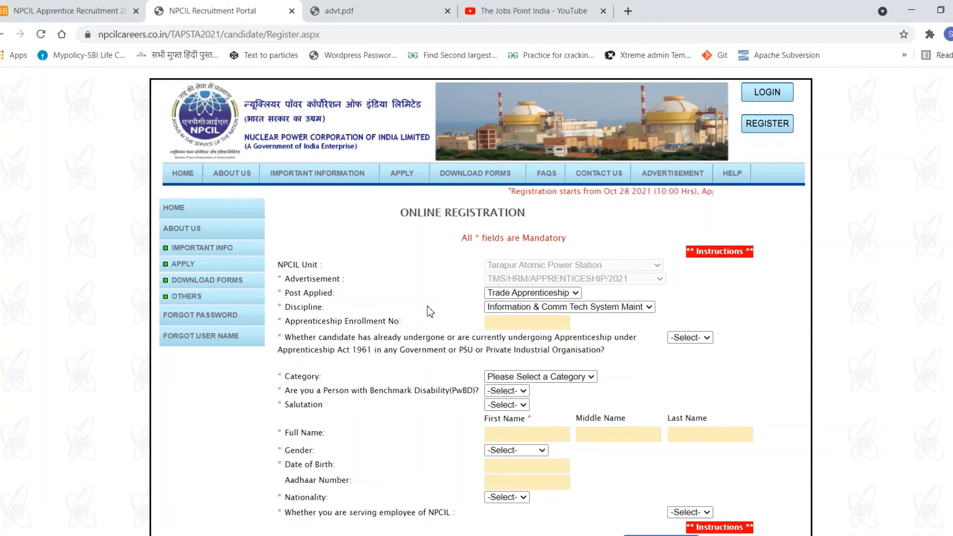
pyautogui.scroll(-2, 429, 311)
pyautogui.scroll(-1, 430, 308)
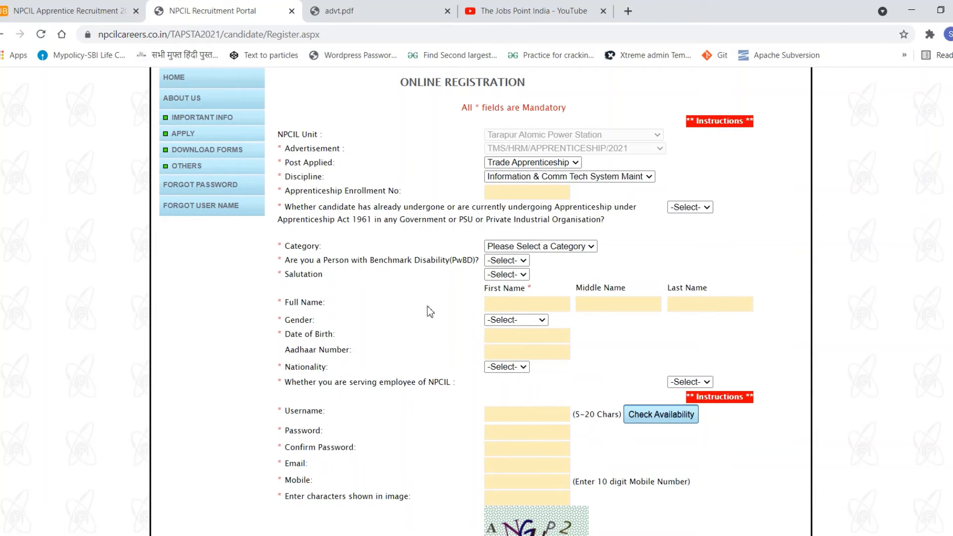
pyautogui.click(686, 208)
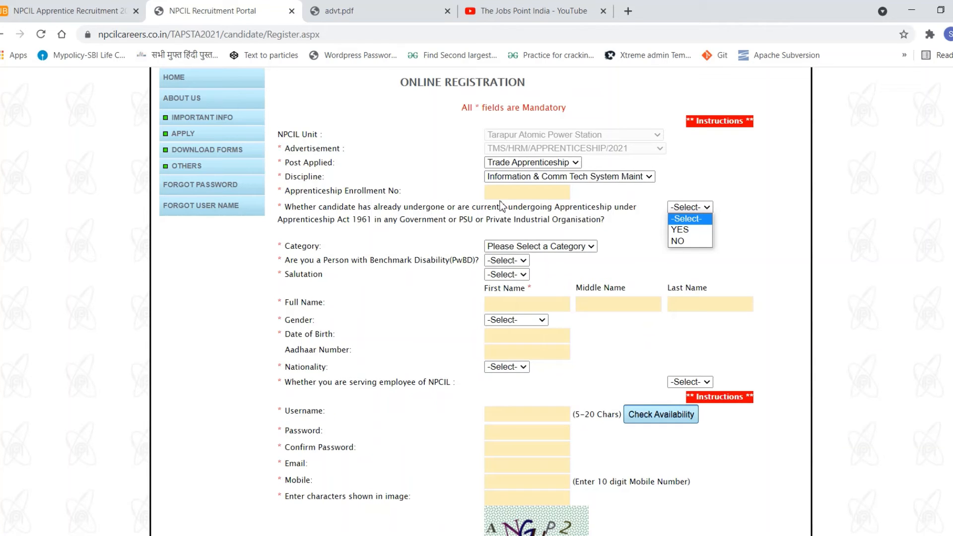
pyautogui.click(394, 219)
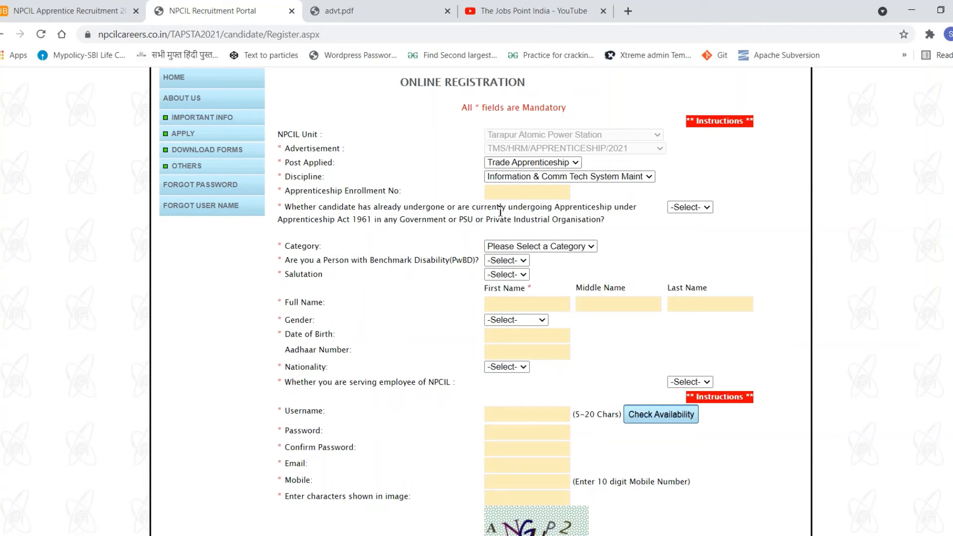
pyautogui.click(688, 209)
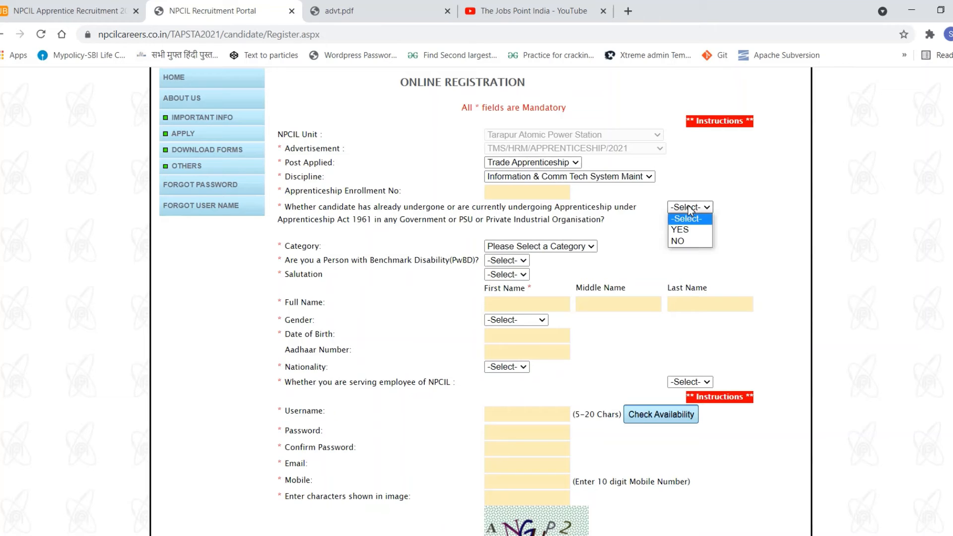
pyautogui.click(626, 229)
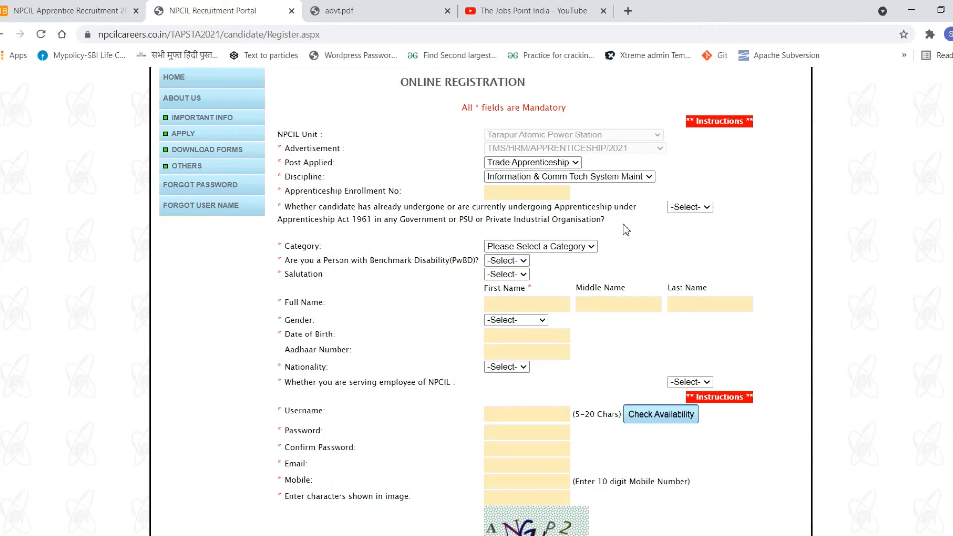
# Check the available Category choices without selecting one, and set Person with Benchmark Disability (PwBD) to NO
pyautogui.click(518, 247)
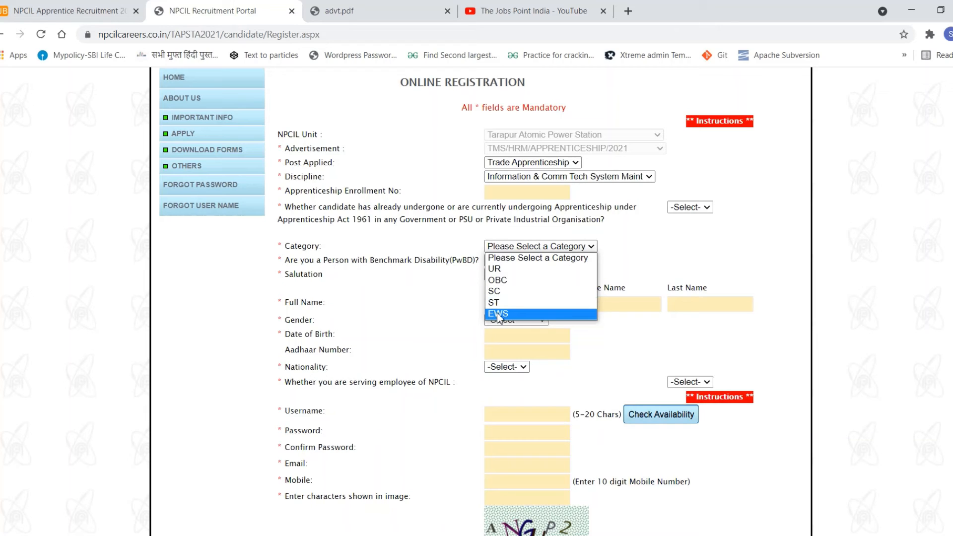
pyautogui.click(428, 285)
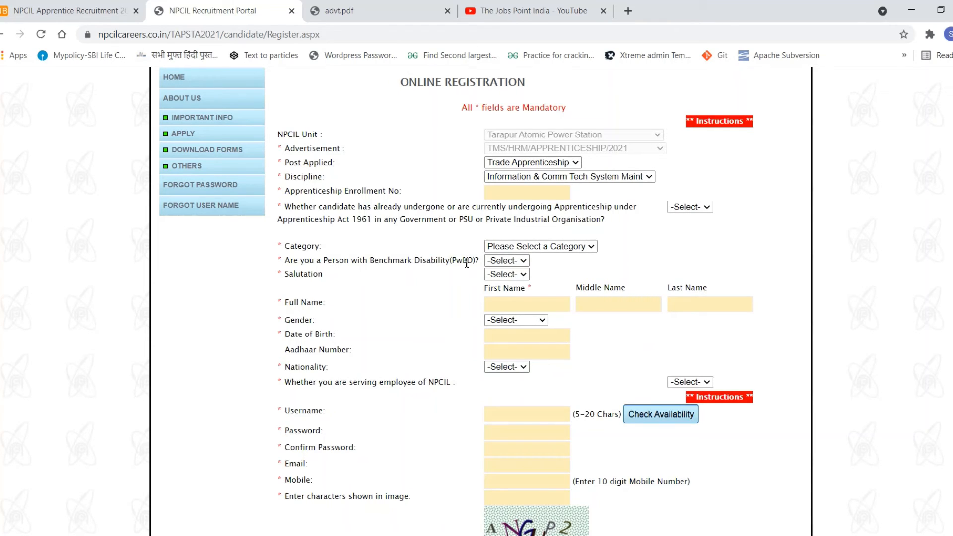
pyautogui.click(501, 261)
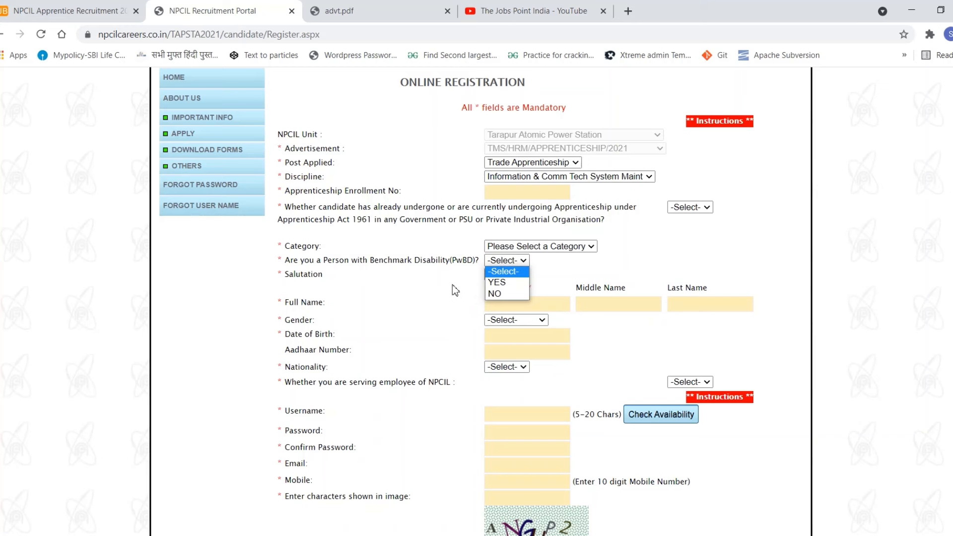
pyautogui.click(494, 294)
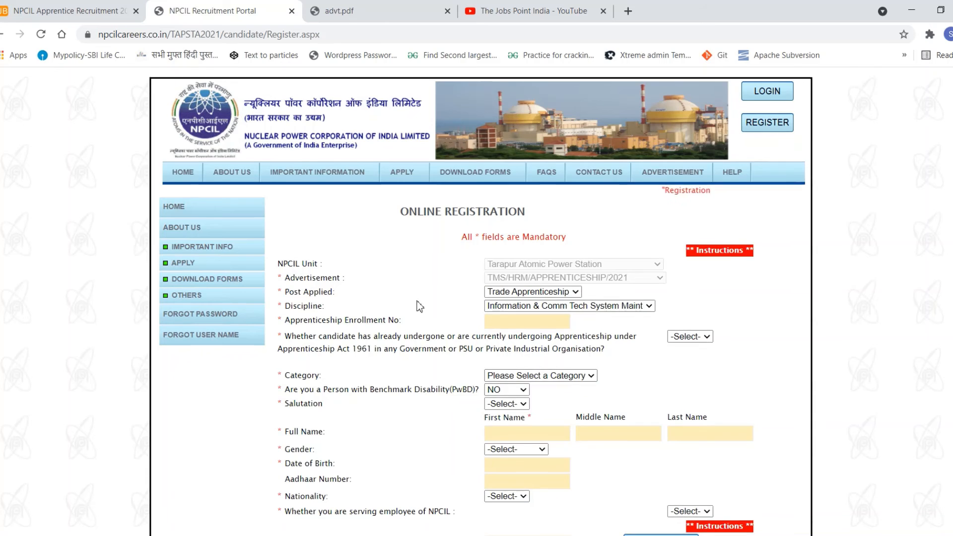
# Examine the Salutation and Gender choices in the registration form, leaving both unselected
pyautogui.scroll(-3, 421, 303)
pyautogui.scroll(-3, 418, 302)
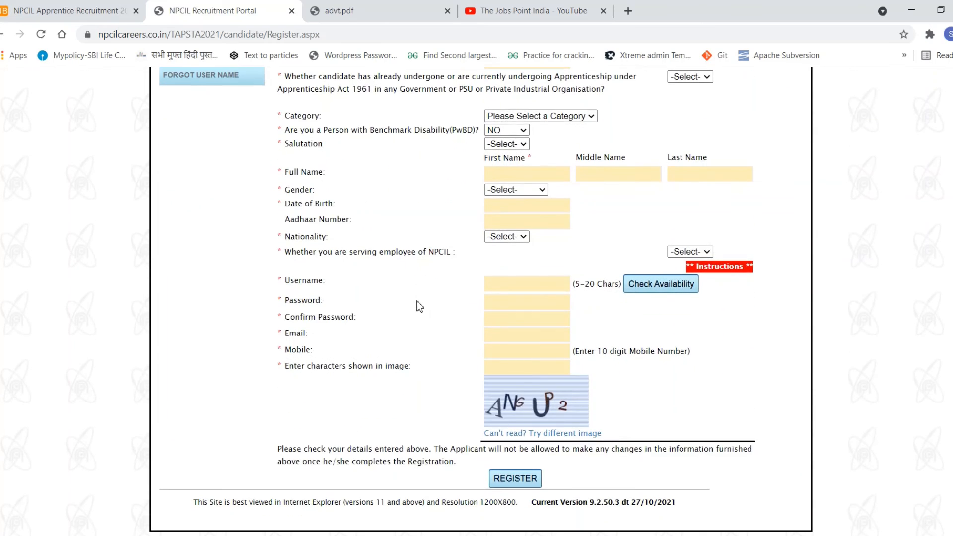
pyautogui.click(519, 147)
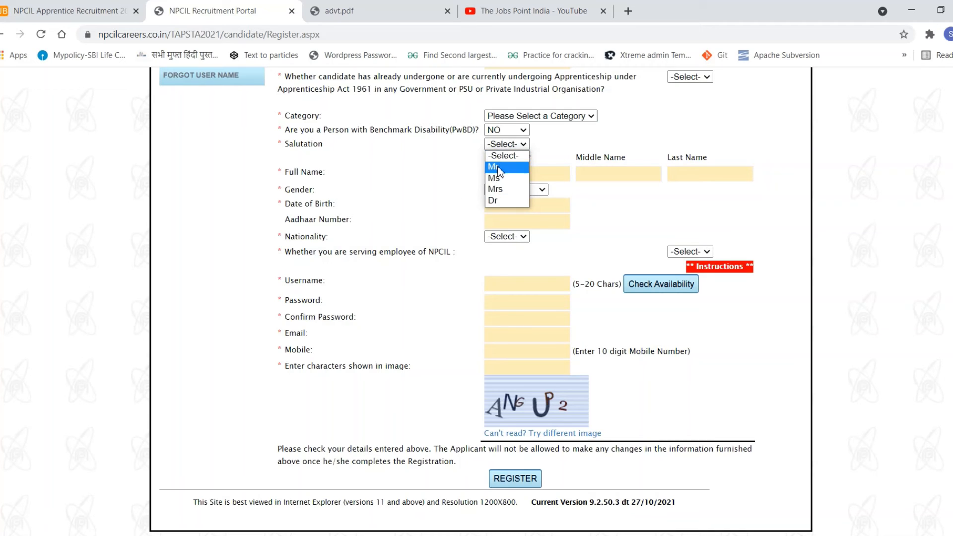
pyautogui.click(412, 147)
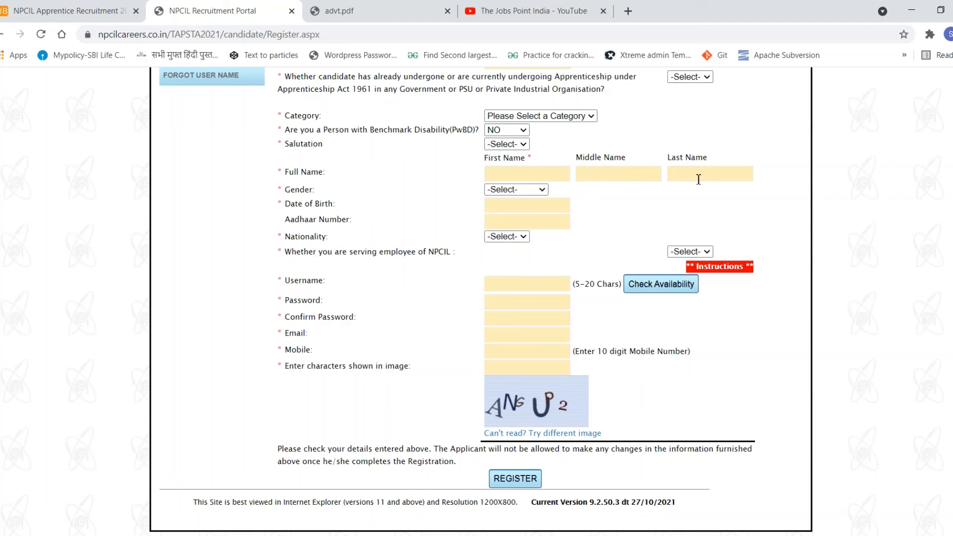
pyautogui.click(522, 190)
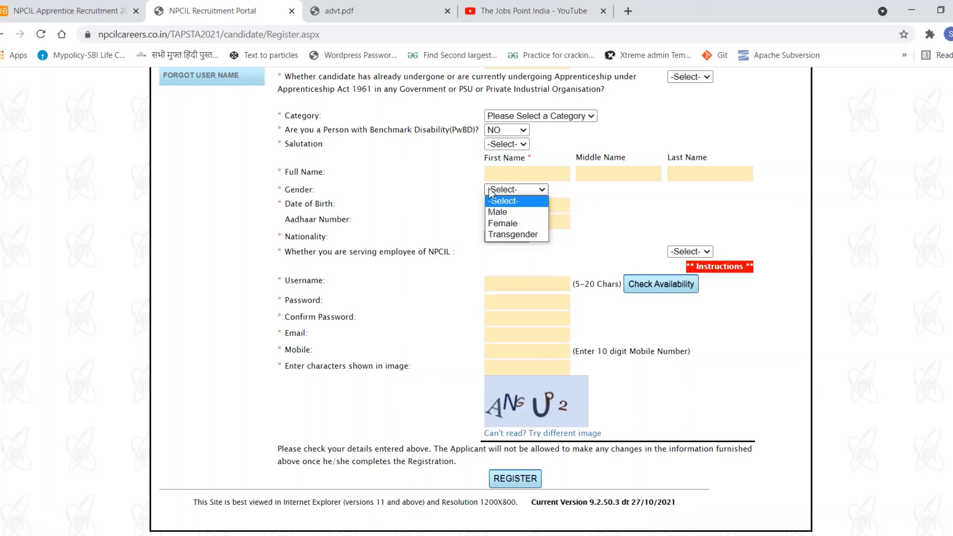
pyautogui.click(450, 209)
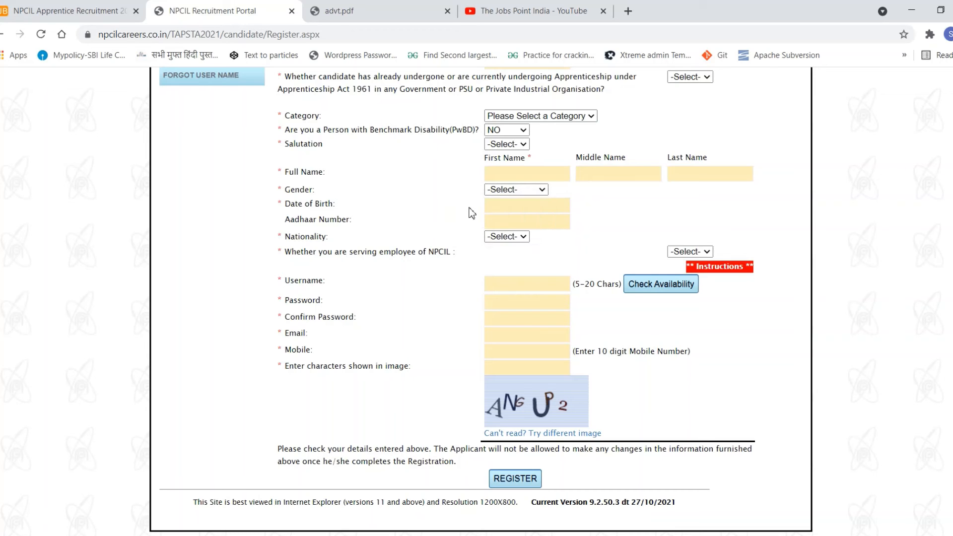
# Examine the Date of Birth and Aadhaar Number fields and the choices for Nationality and serving NPCIL employee, leaving them unfilled
pyautogui.click(508, 208)
pyautogui.click(456, 211)
pyautogui.click(499, 221)
pyautogui.click(500, 238)
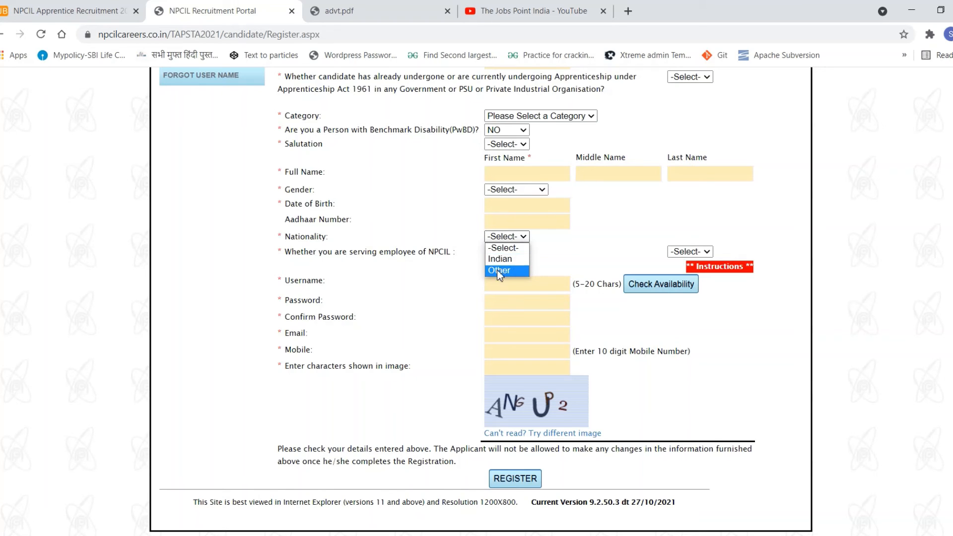
pyautogui.click(452, 222)
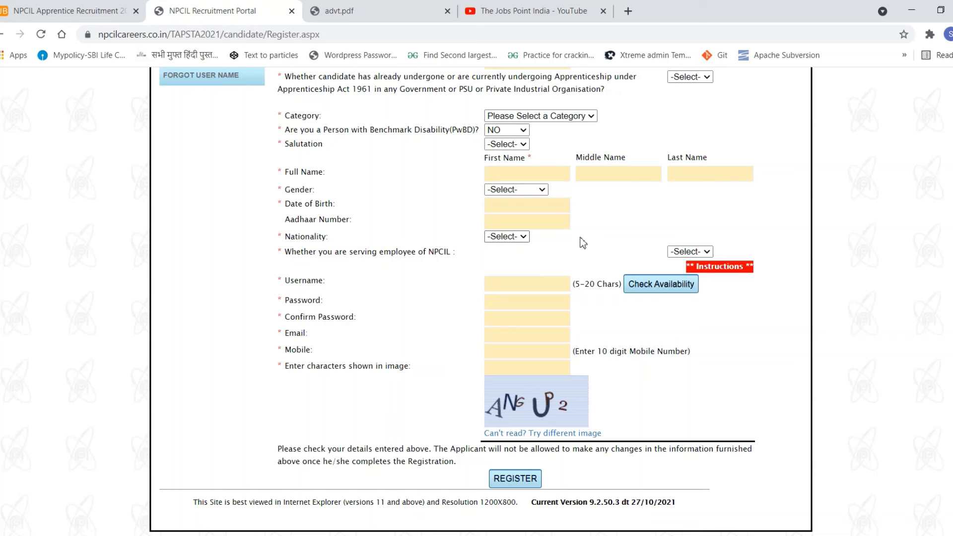
pyautogui.click(687, 254)
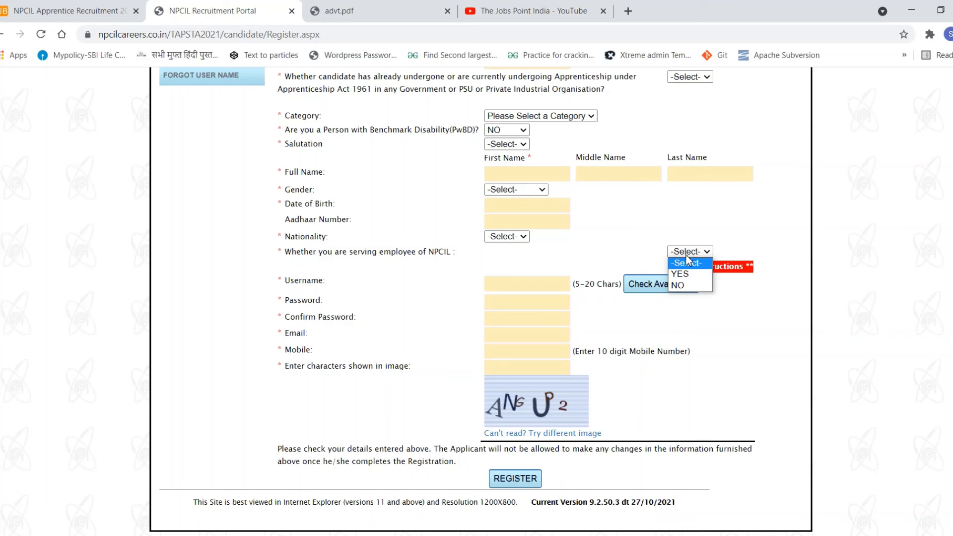
pyautogui.click(597, 249)
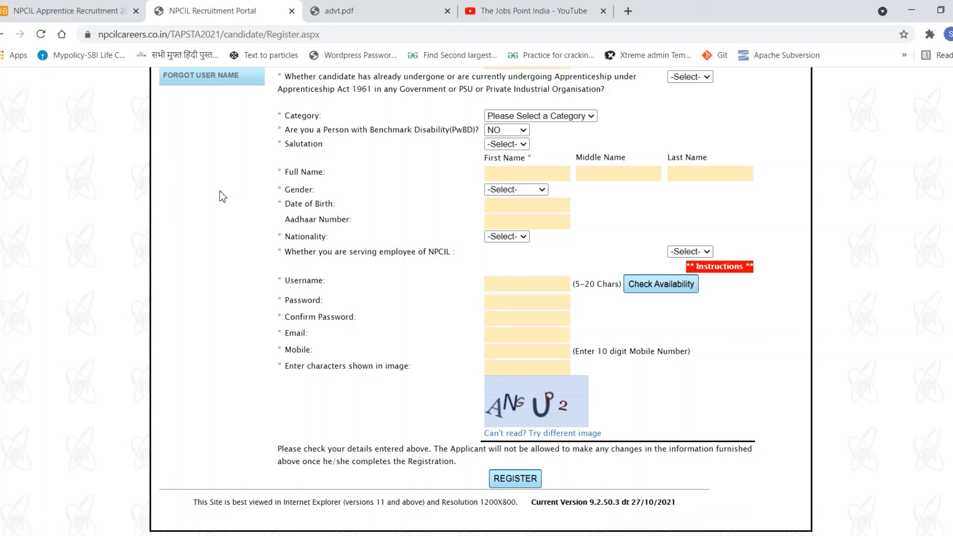
# Leave the registration form and open the candidate login page for already registered applicants on the NPCIL portal
pyautogui.scroll(5, 222, 197)
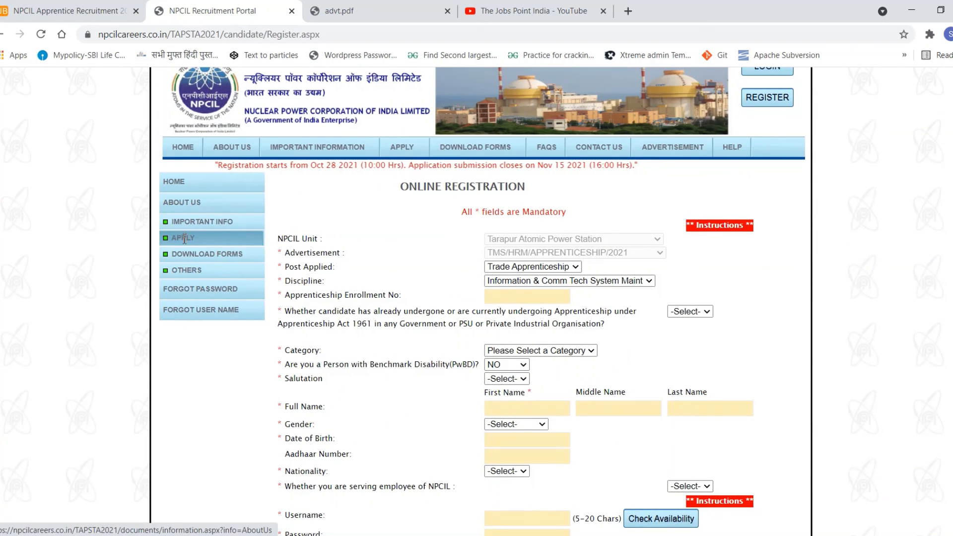
pyautogui.click(184, 239)
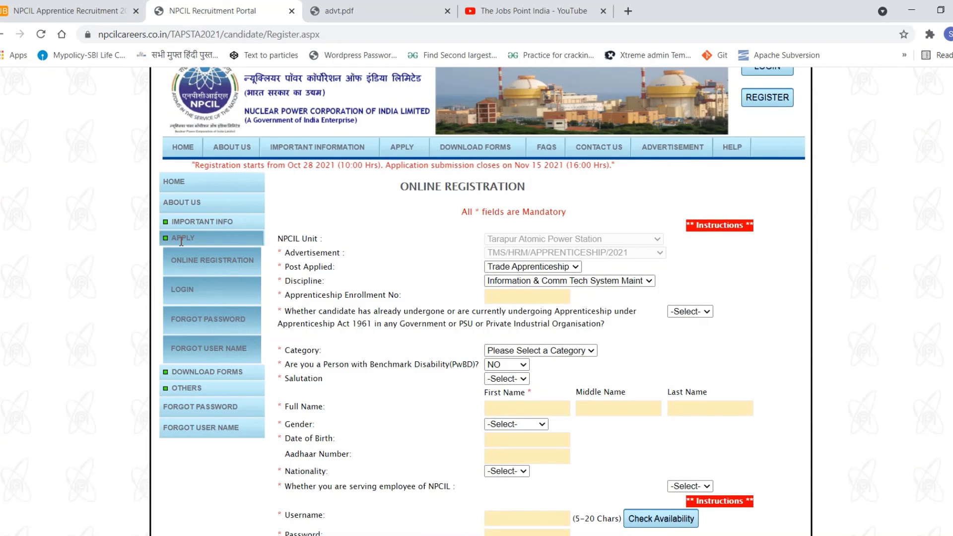
pyautogui.click(183, 298)
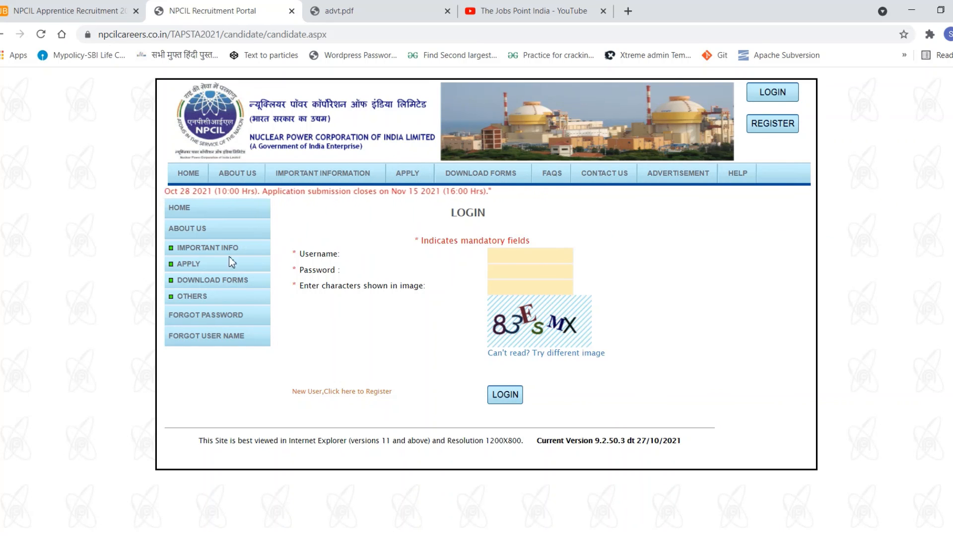
# View the downloadable SC/ST certificate format from the NPCIL portal, and return to the NPCIL Apprentice Recruitment 2021 article
pyautogui.click(205, 282)
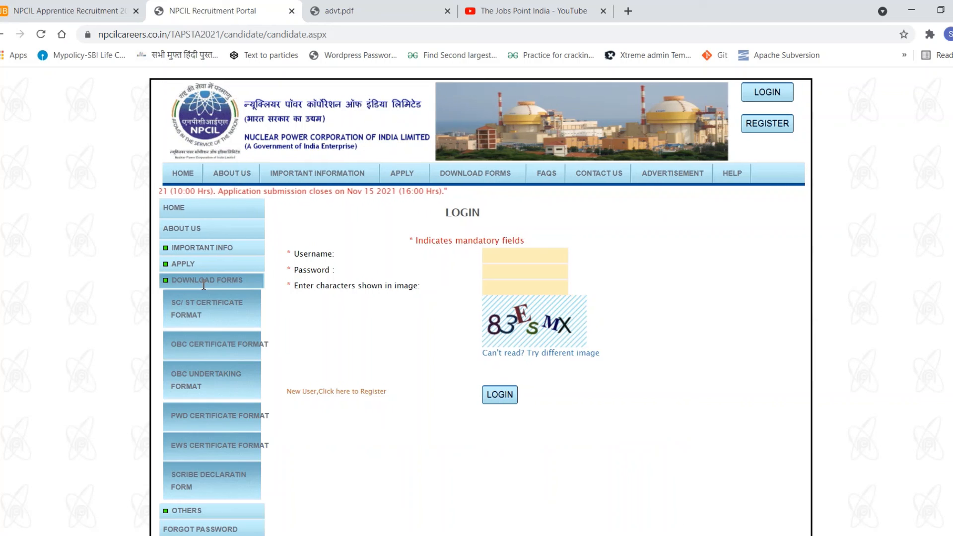
pyautogui.click(214, 310)
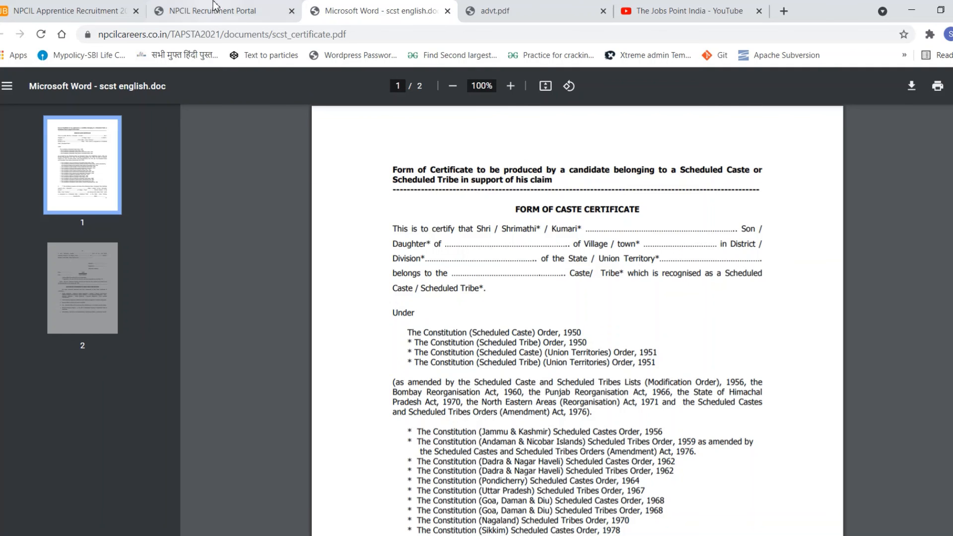
pyautogui.click(220, 14)
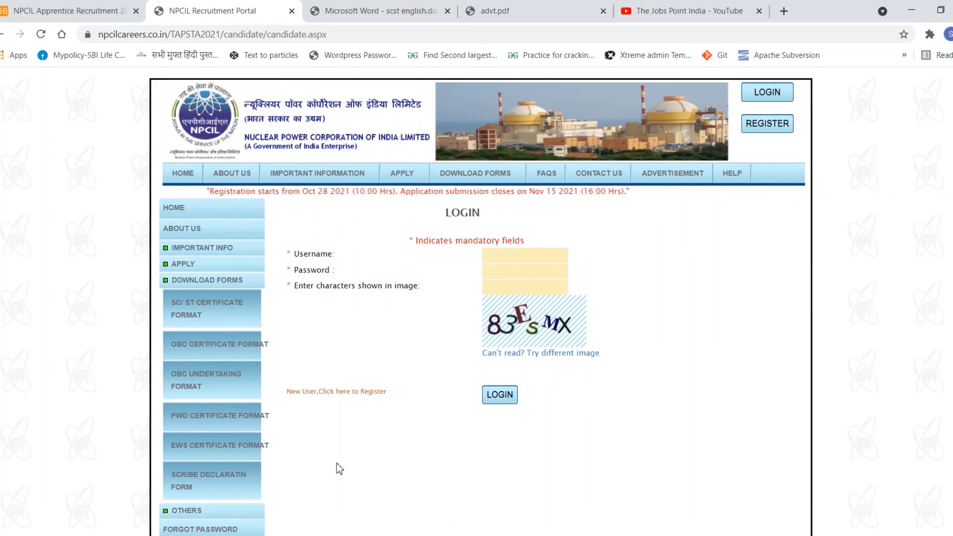
pyautogui.click(74, 13)
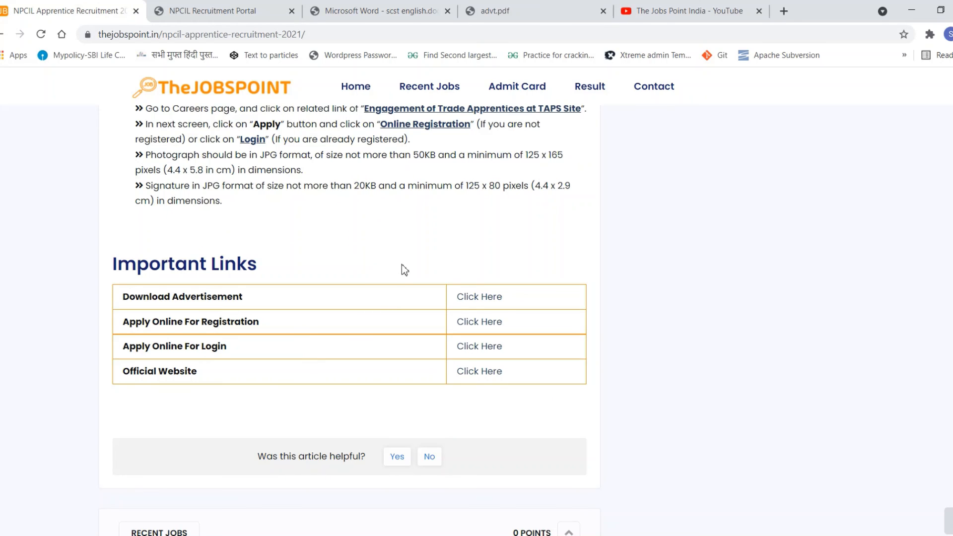